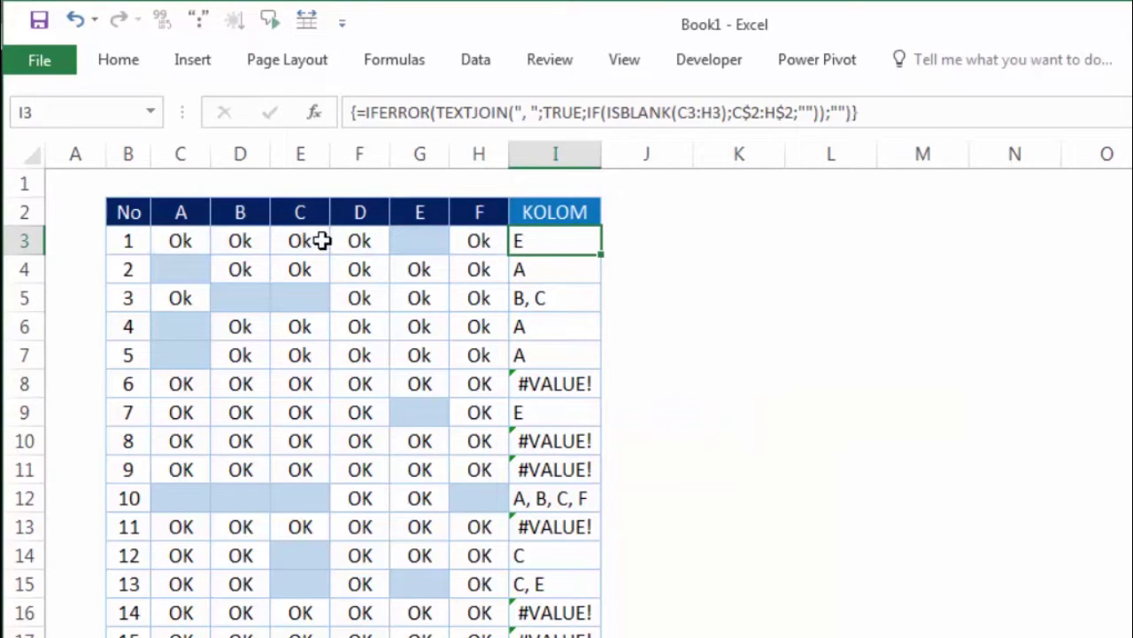
Copy the I3 formula down to I22 and review the results for rows 10–12.
left_click_drag(600, 254, 479, 611)
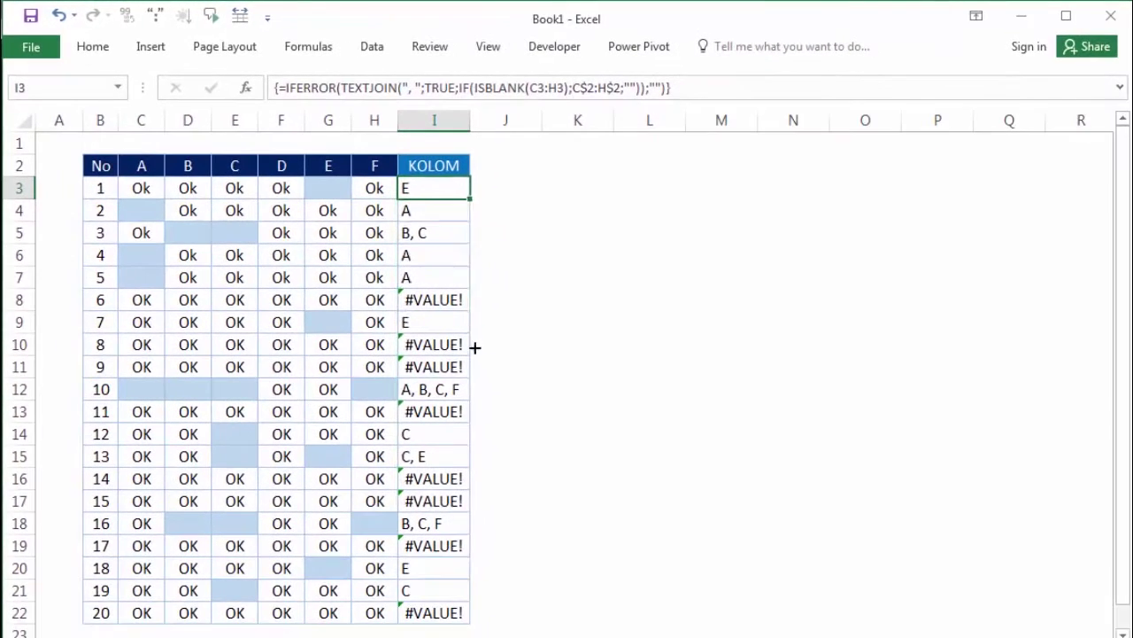
left_click(632, 400)
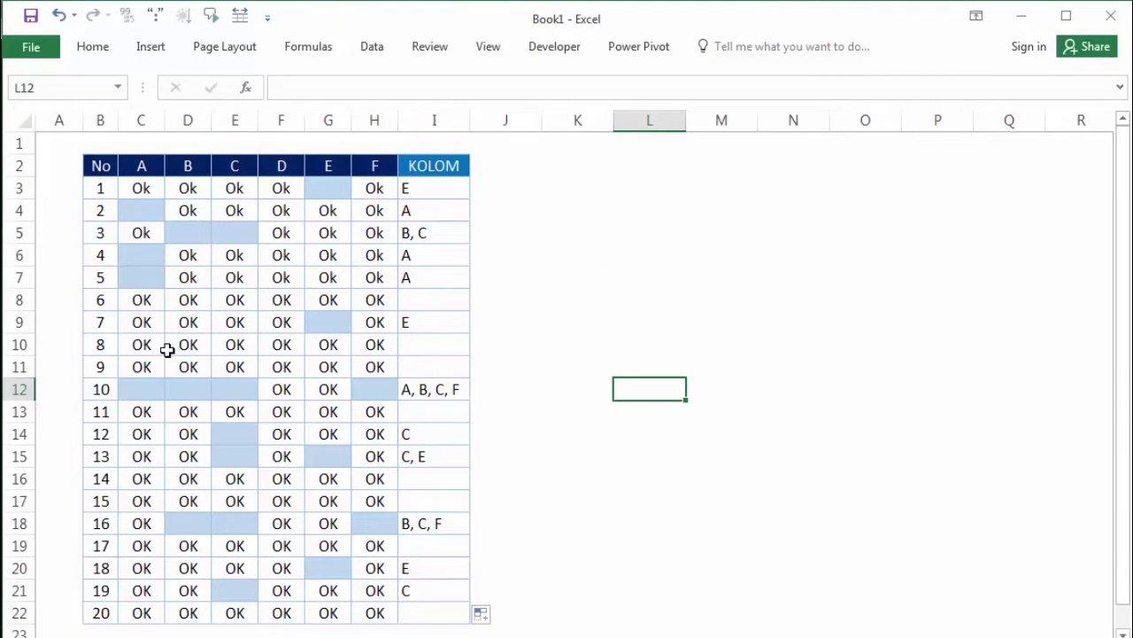
left_click_drag(140, 345, 363, 345)
left_click(438, 345)
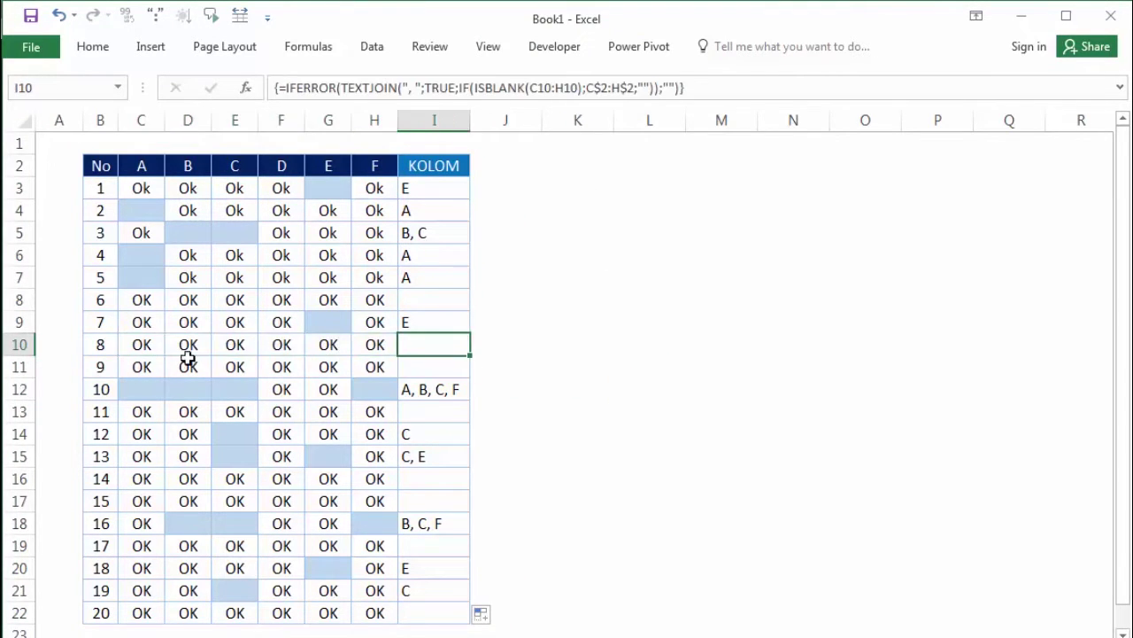
left_click_drag(131, 378, 381, 370)
left_click(474, 347)
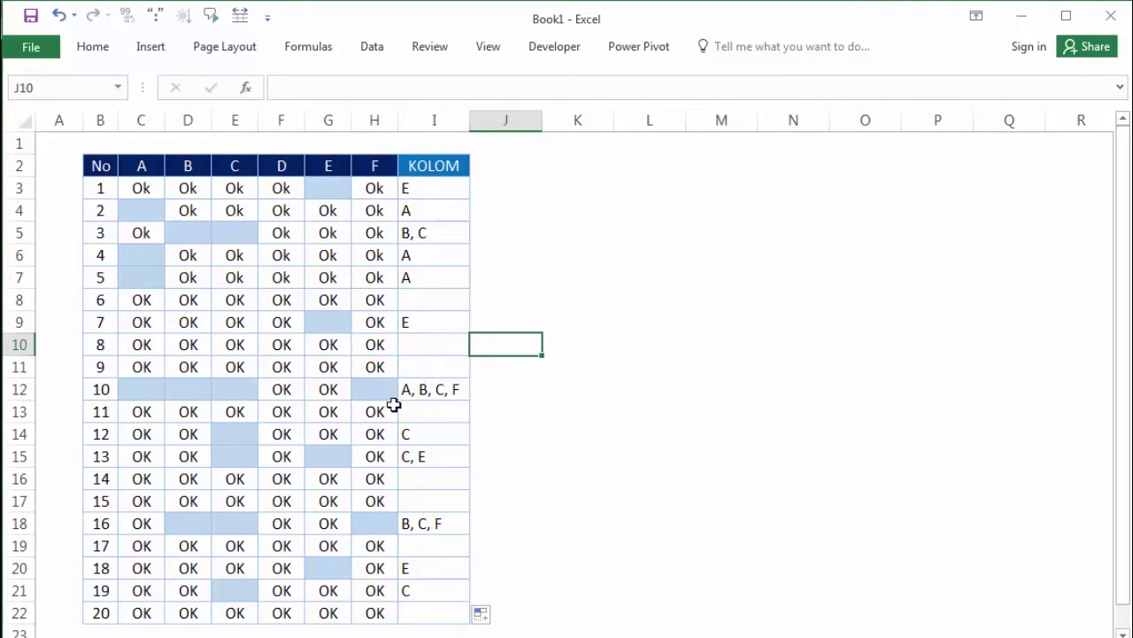
Check the blank cells C12, D12, E12 and H12 in row 12.
left_click(146, 389)
left_click(185, 387)
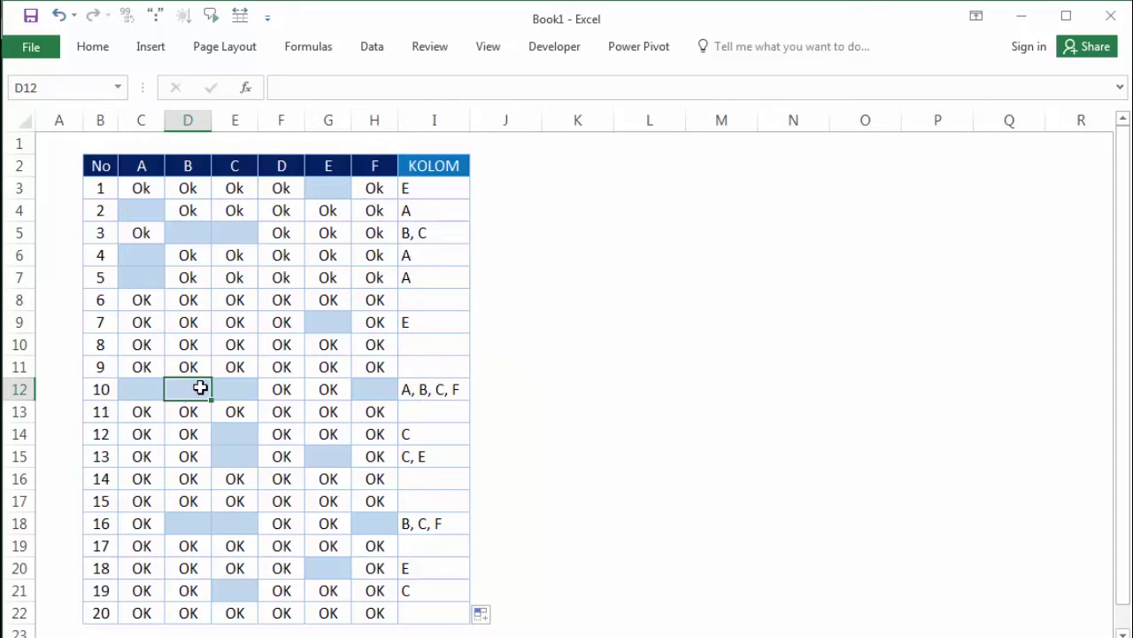
left_click_drag(146, 388, 190, 387)
left_click(186, 389)
left_click(244, 388)
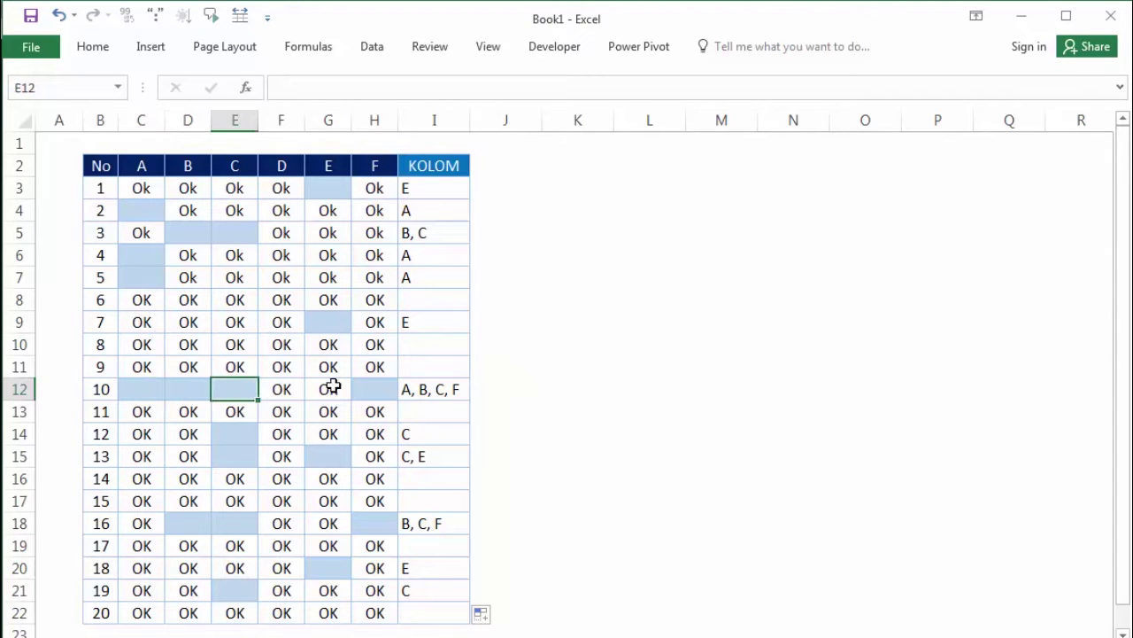
left_click(371, 386)
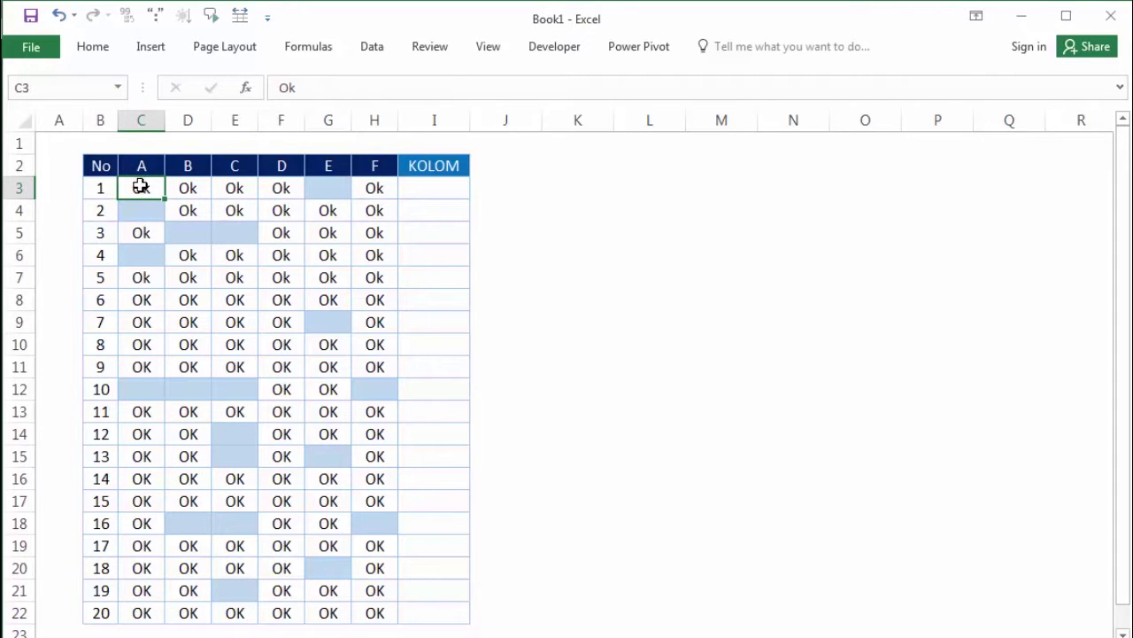
left_click_drag(140, 187, 265, 188)
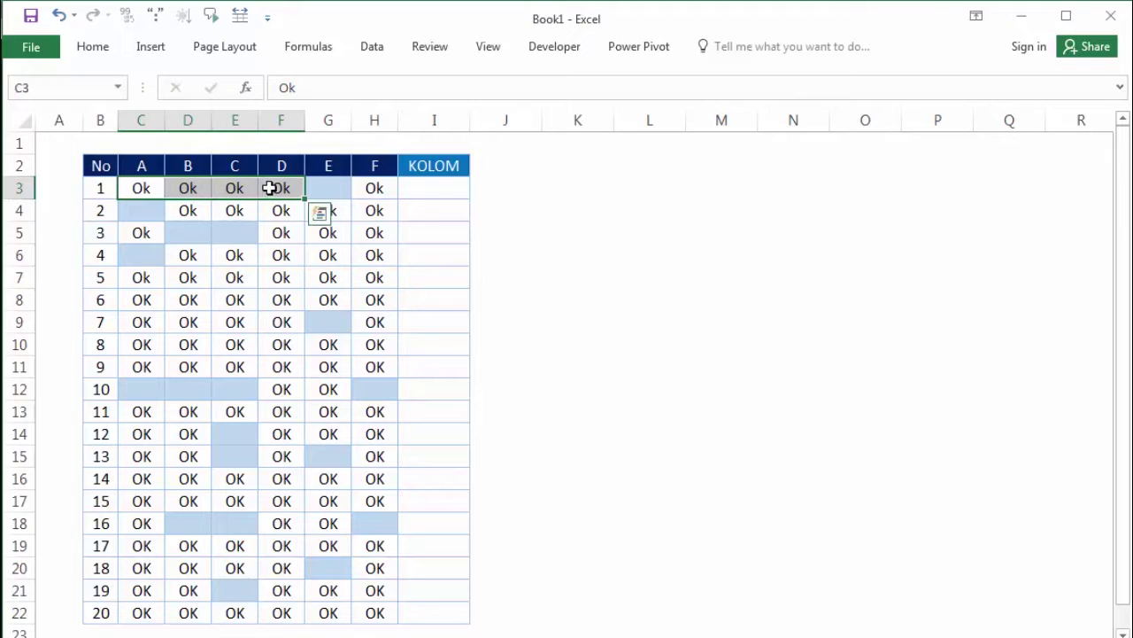
left_click(340, 185)
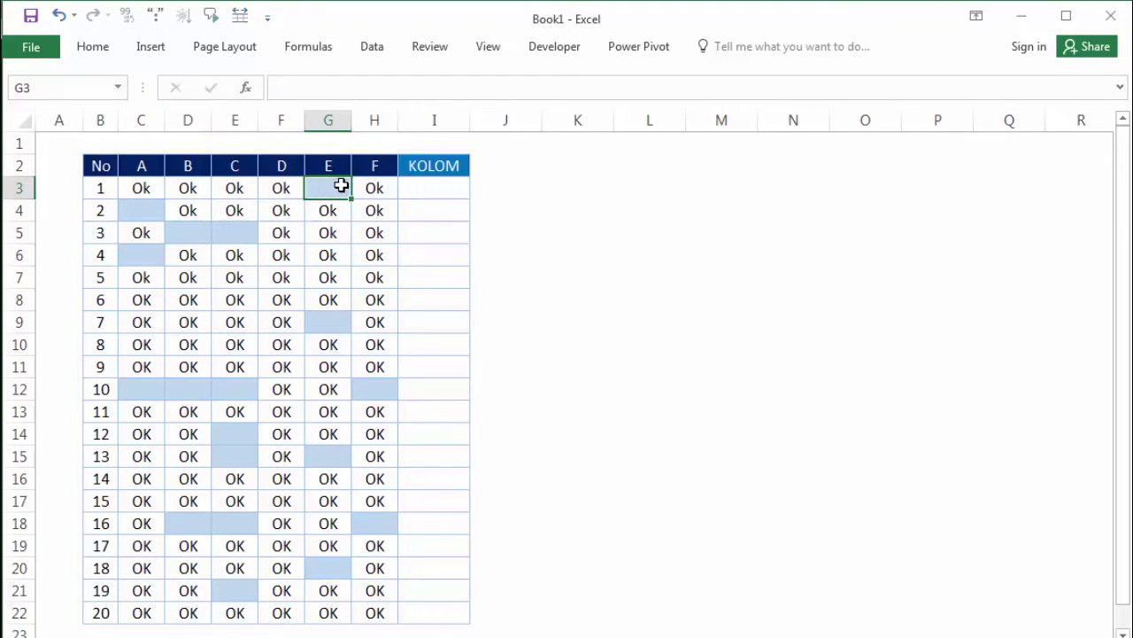
left_click(425, 187)
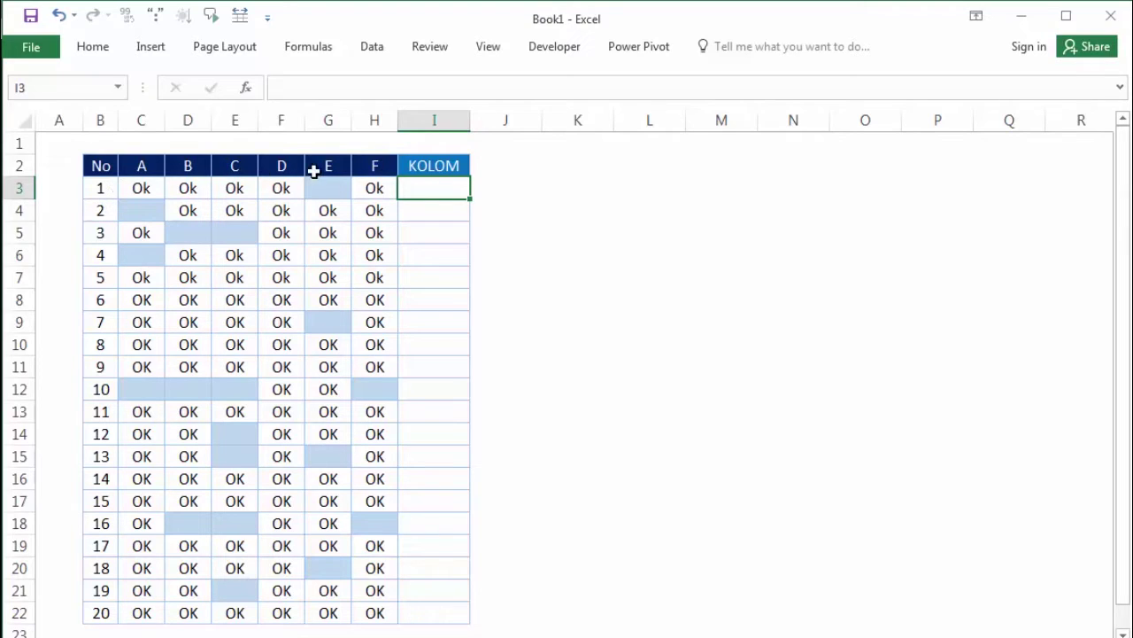
type("e")
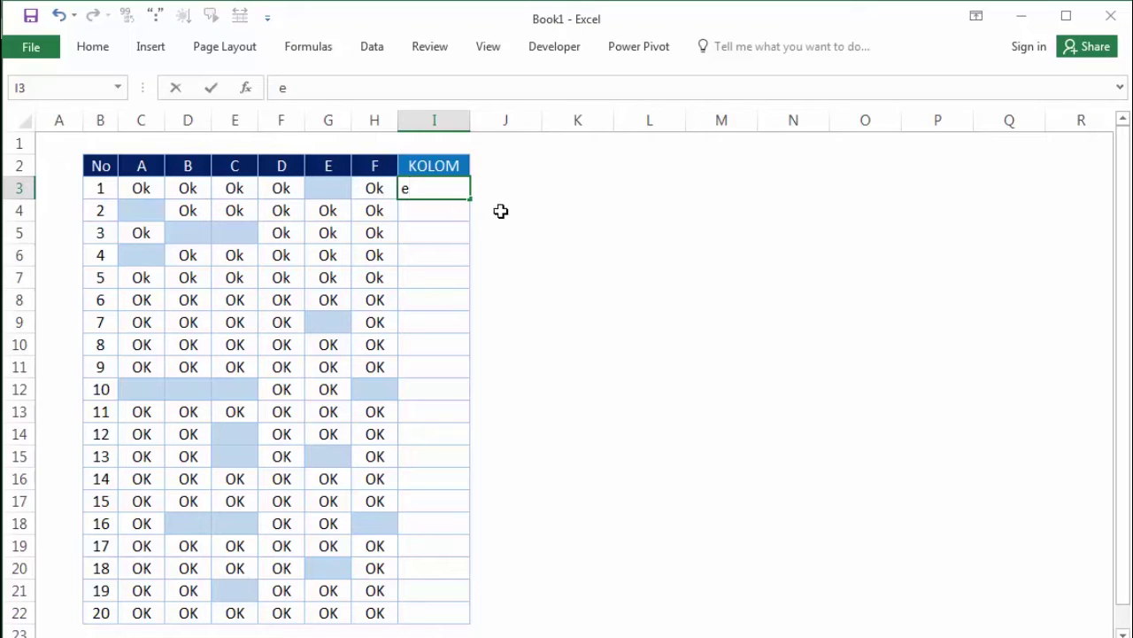
left_click(494, 216)
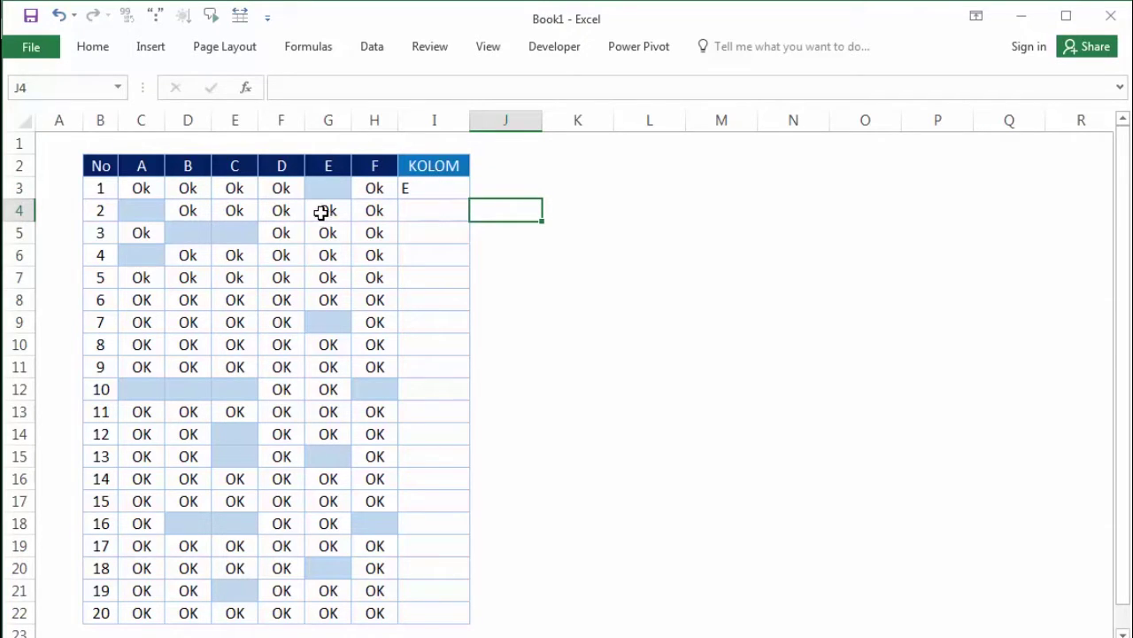
left_click(433, 210)
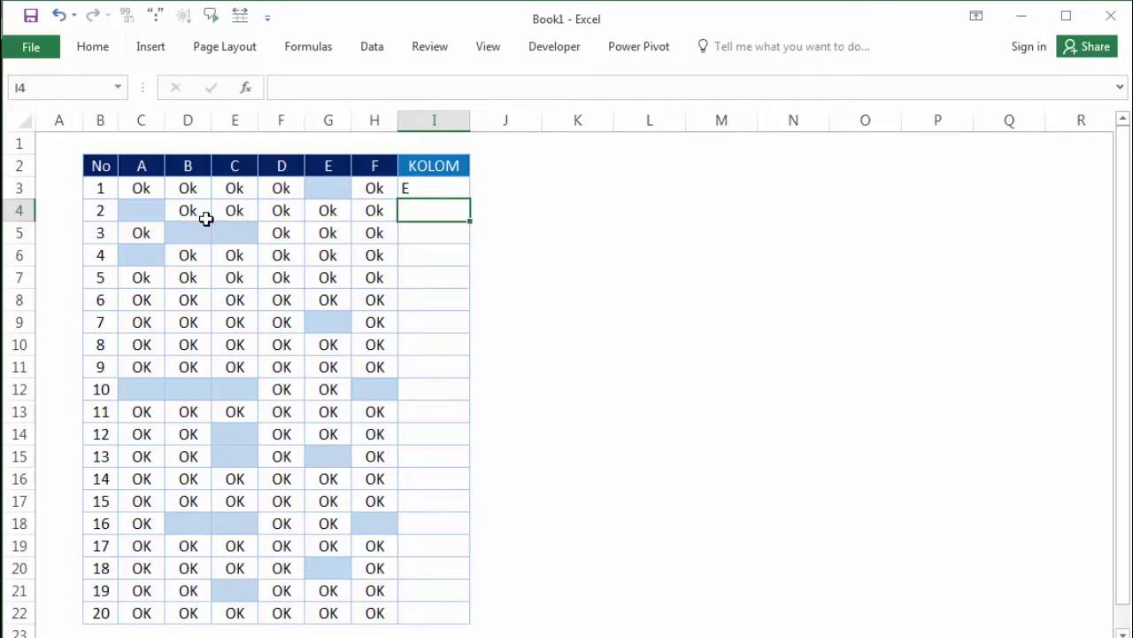
type("A")
left_click(543, 237)
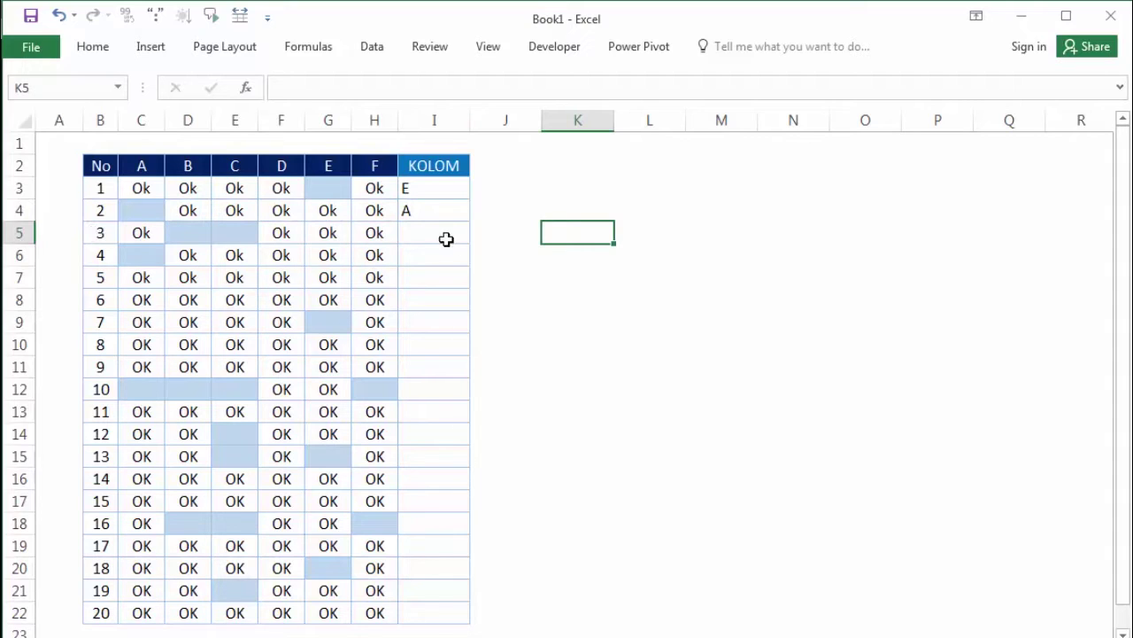
left_click(443, 238)
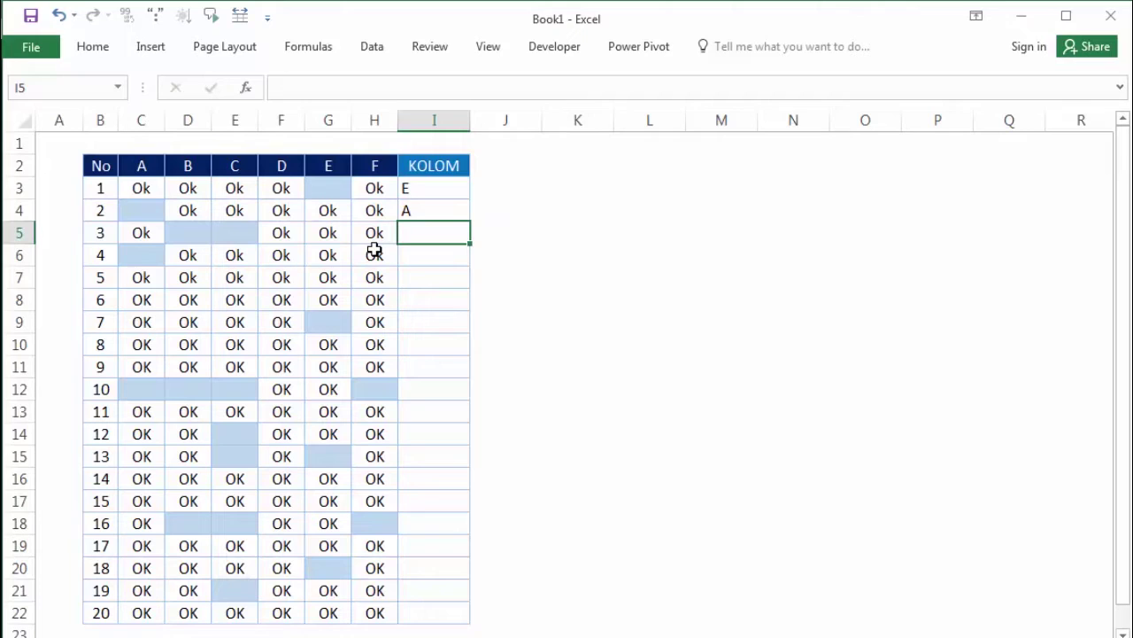
type("B, C")
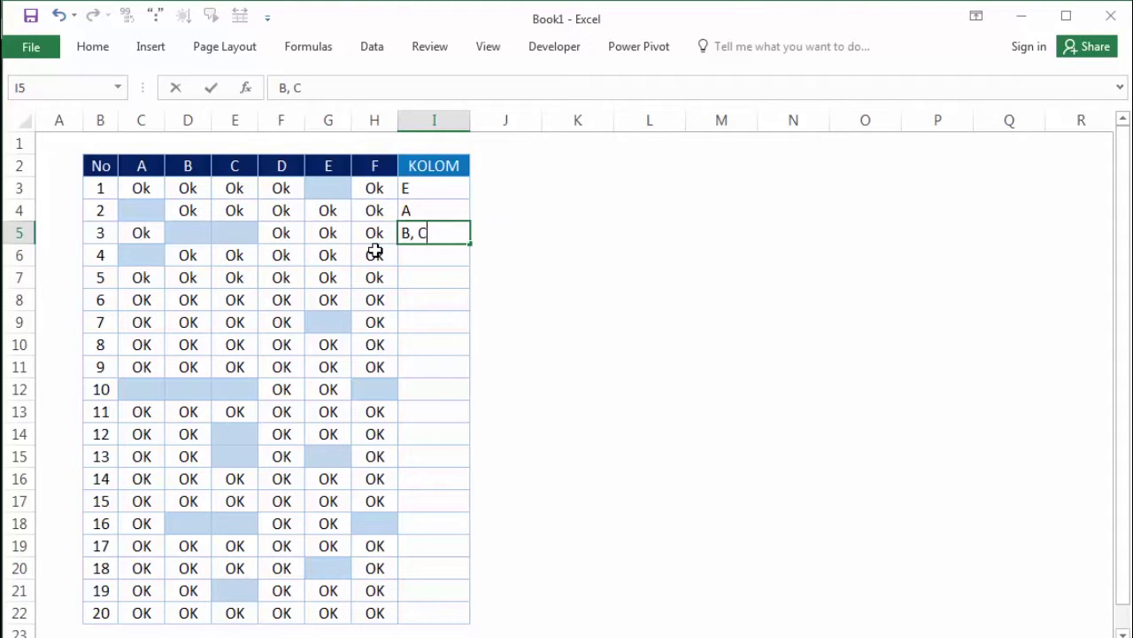
left_click(375, 252)
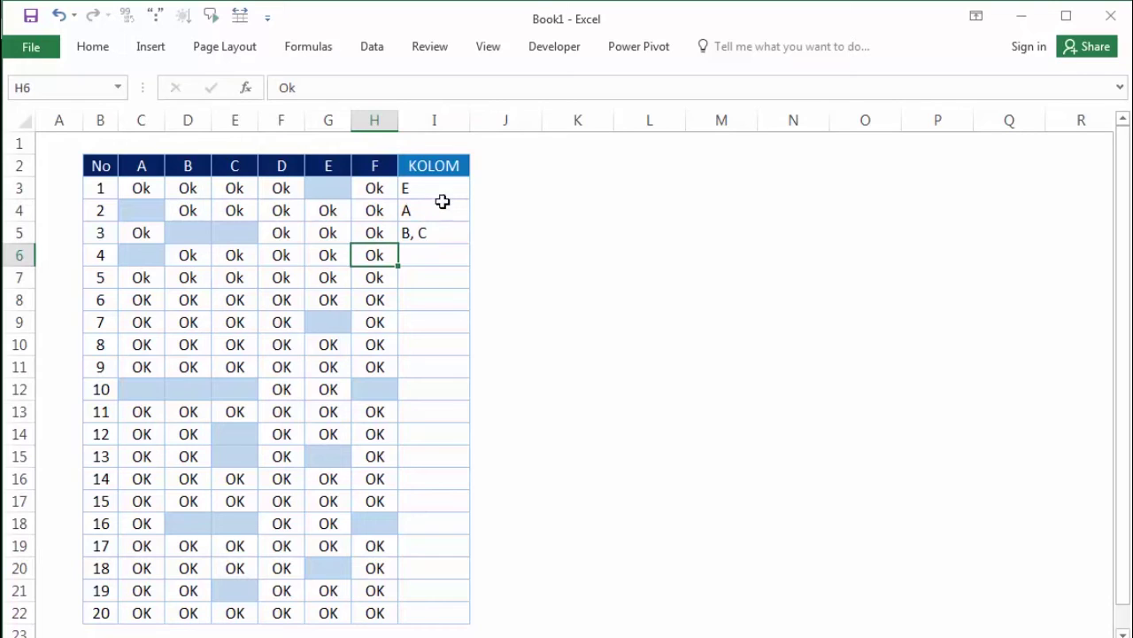
left_click_drag(439, 189, 439, 227)
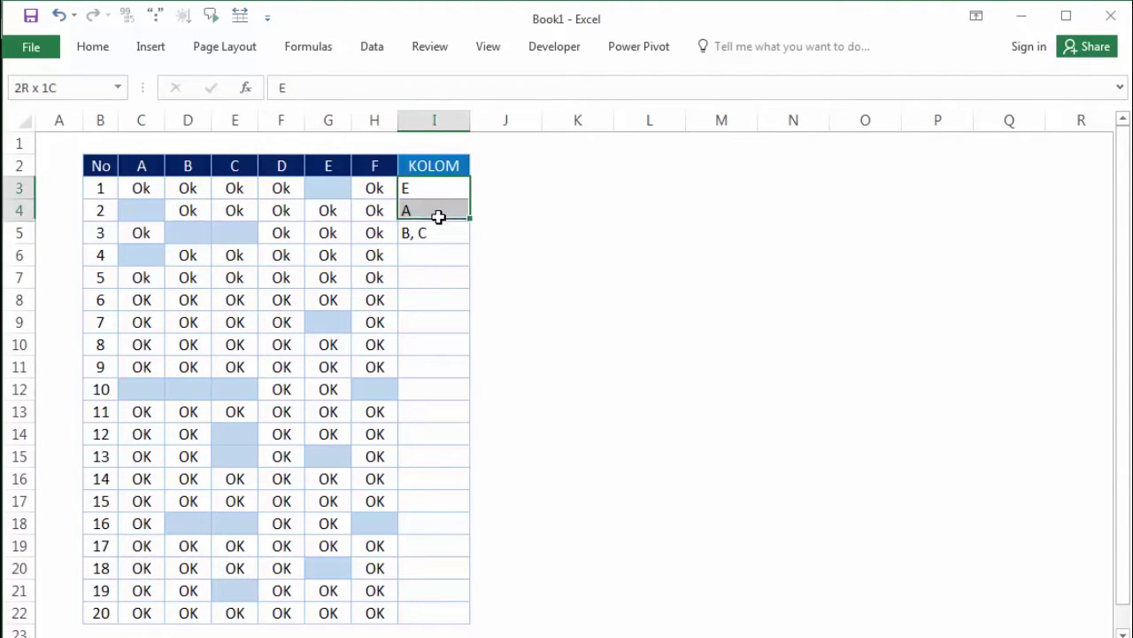
key("Delete")
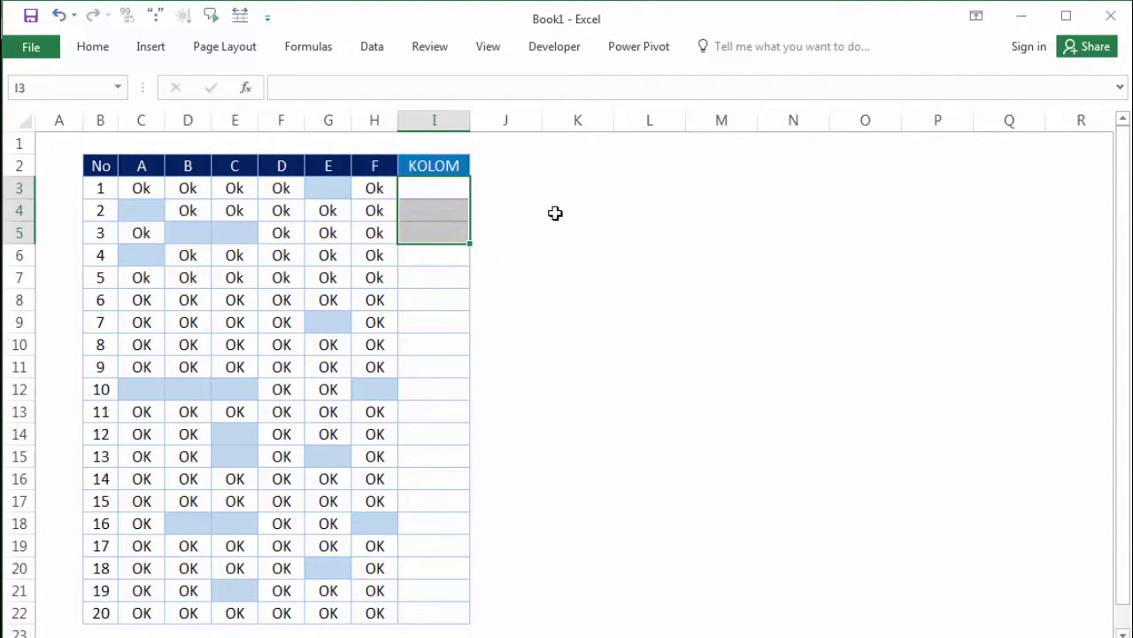
left_click(557, 213)
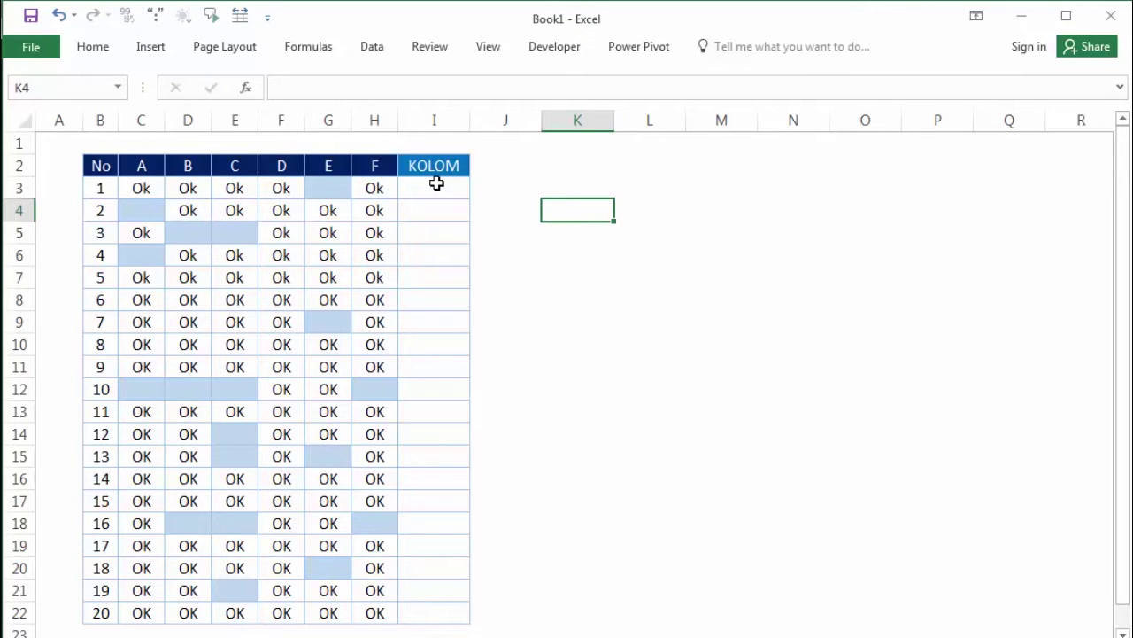
left_click(436, 184)
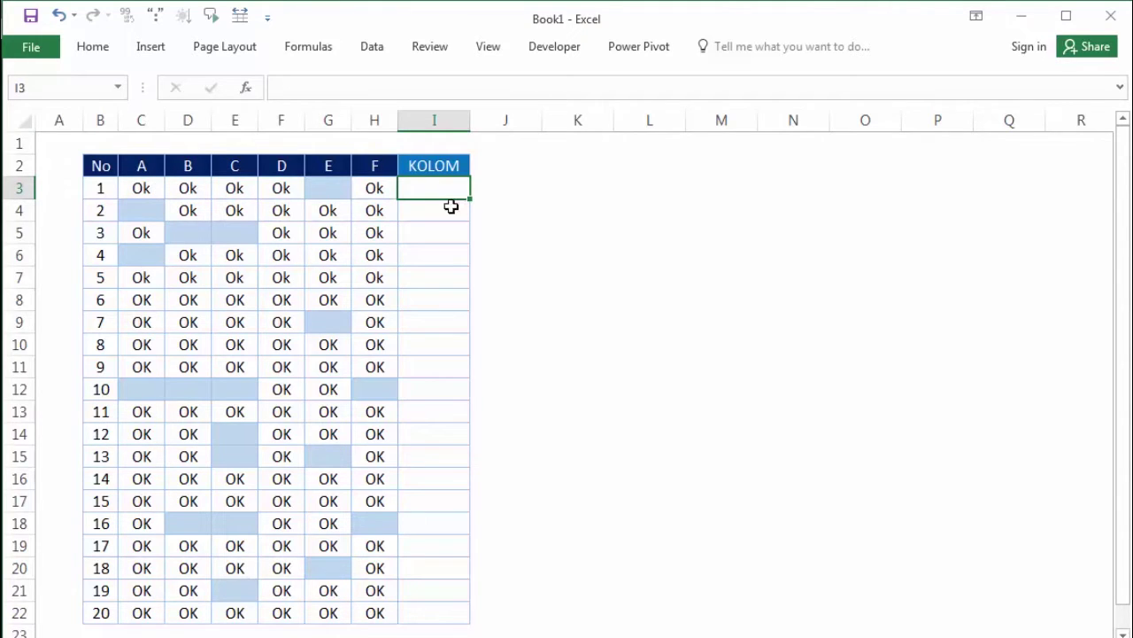
left_click(447, 207)
Start I3's formula as =IF(ISBLANK(C3:H3); to test C3:H3 for blanks.
left_click(446, 186)
type("=")
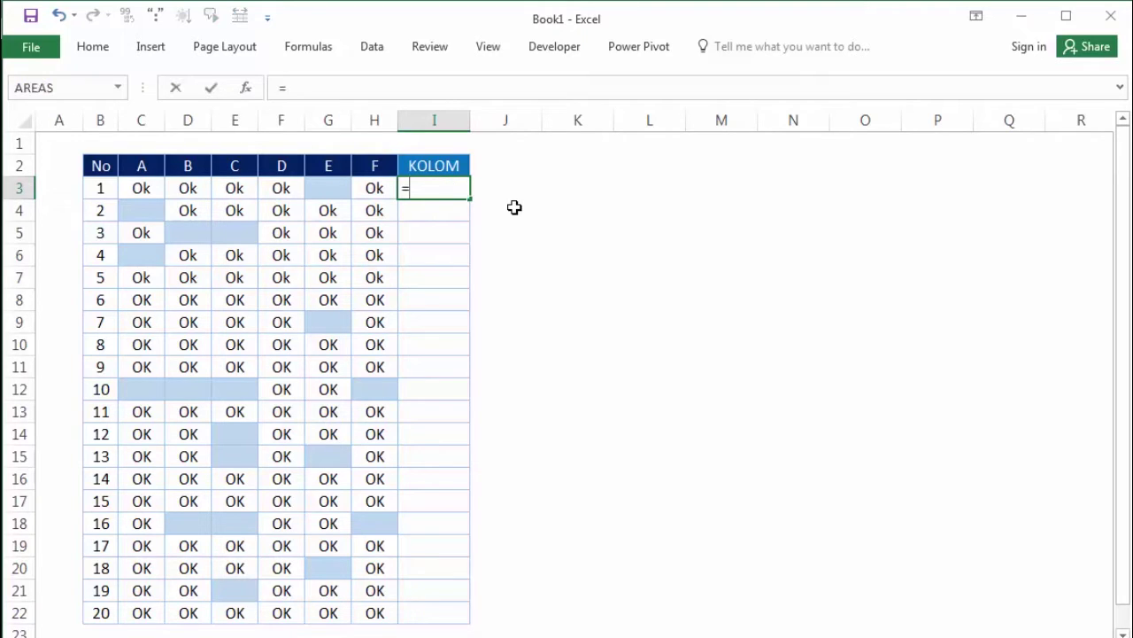
type("IF(")
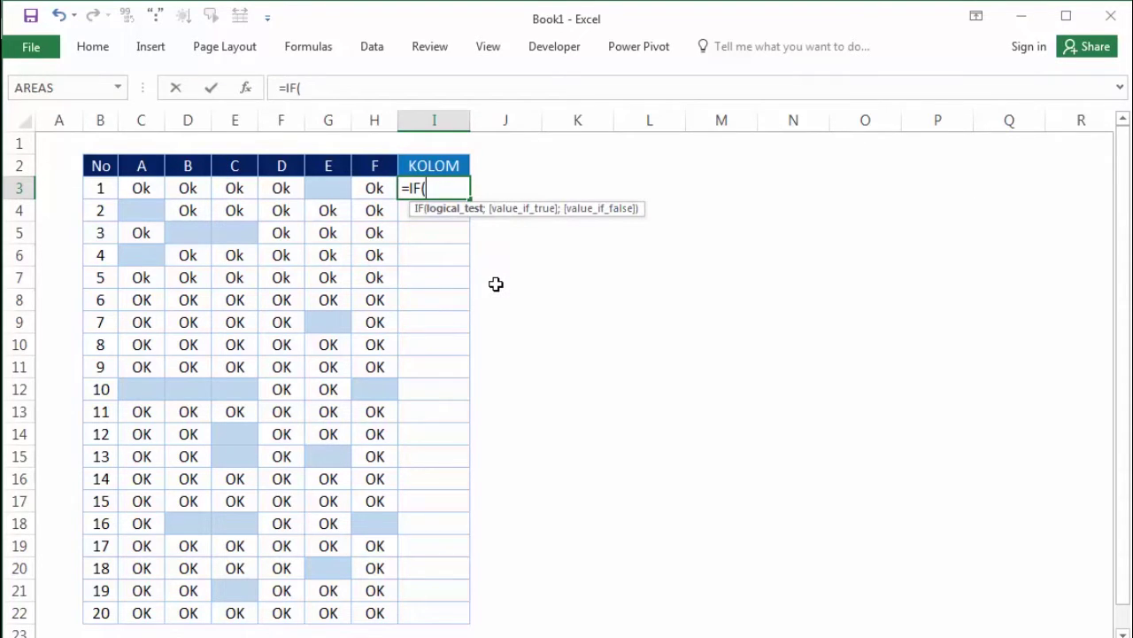
type("IS")
key("Tab")
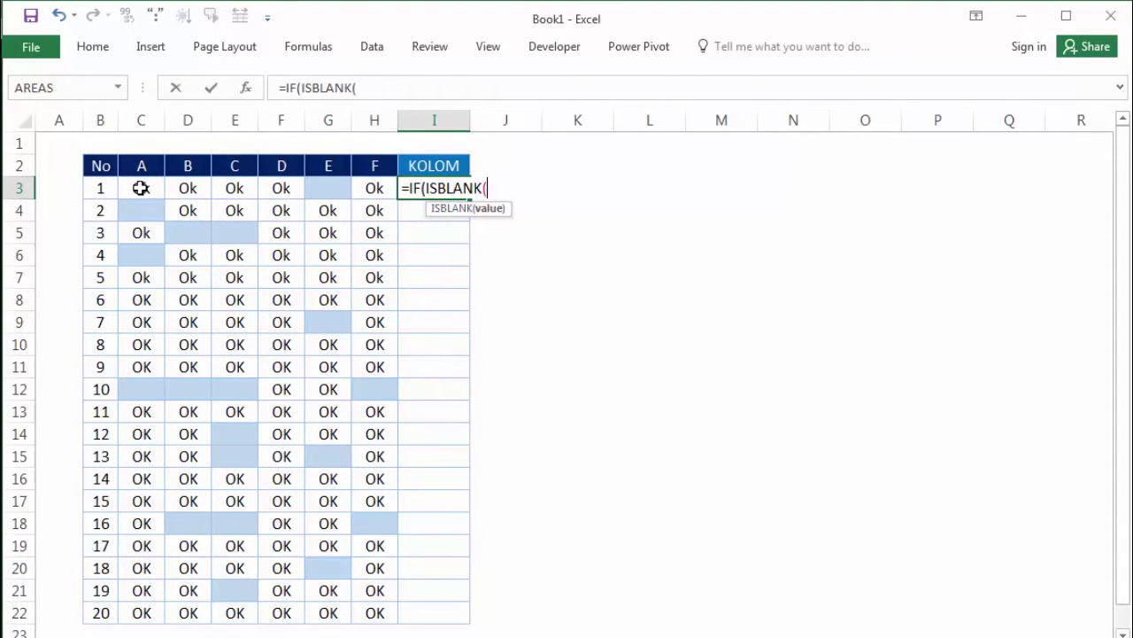
left_click_drag(141, 186, 367, 187)
left_click_drag(572, 293, 575, 295)
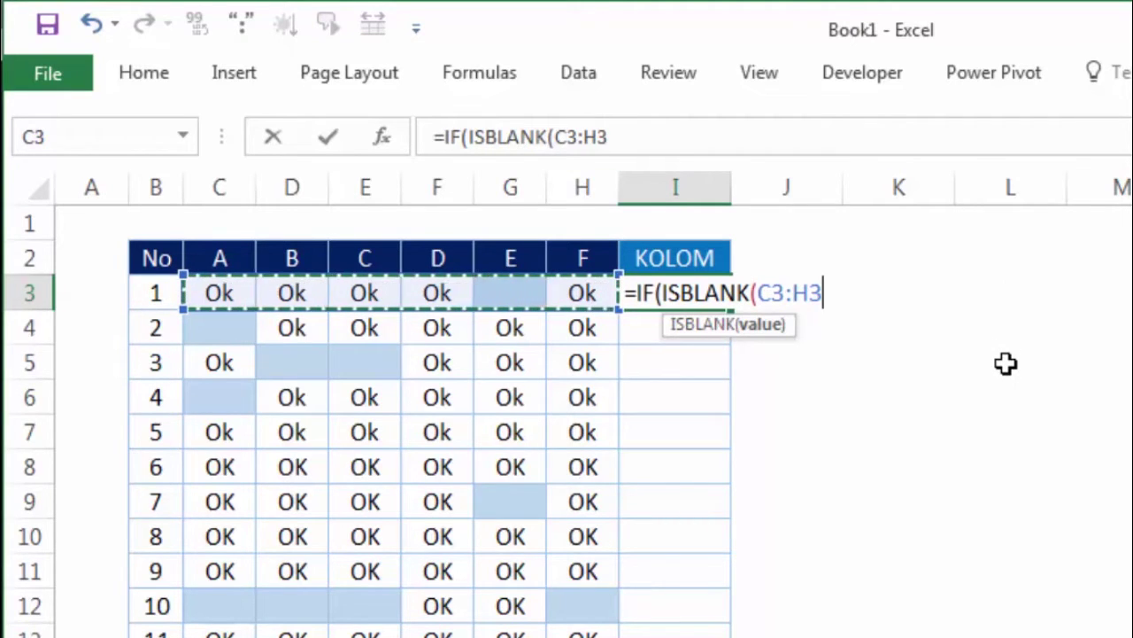
type(")")
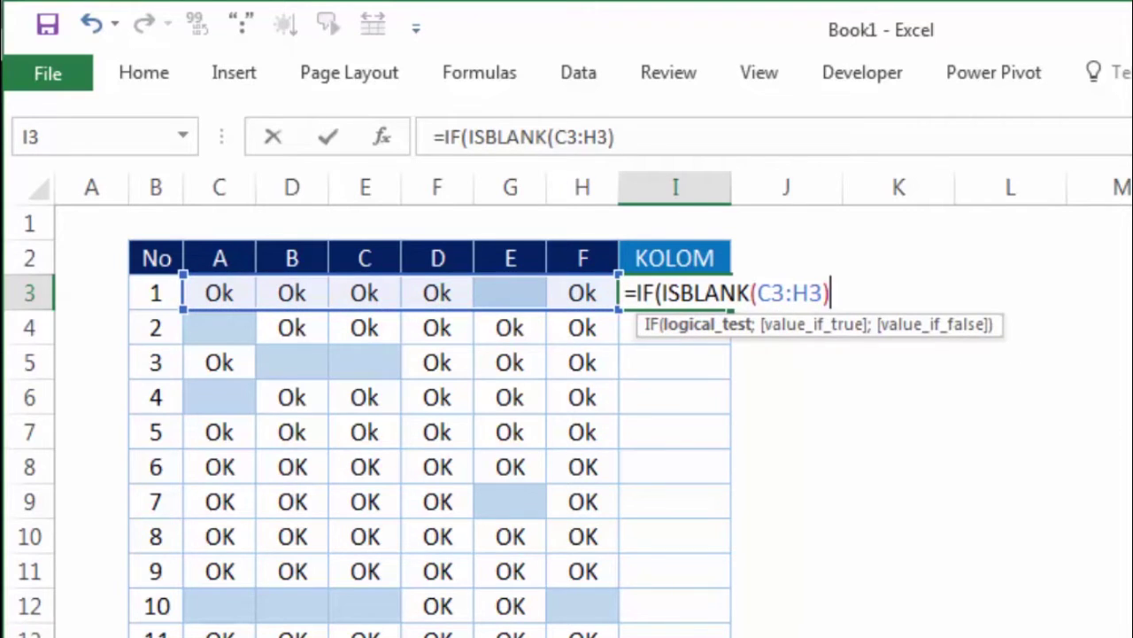
type(";")
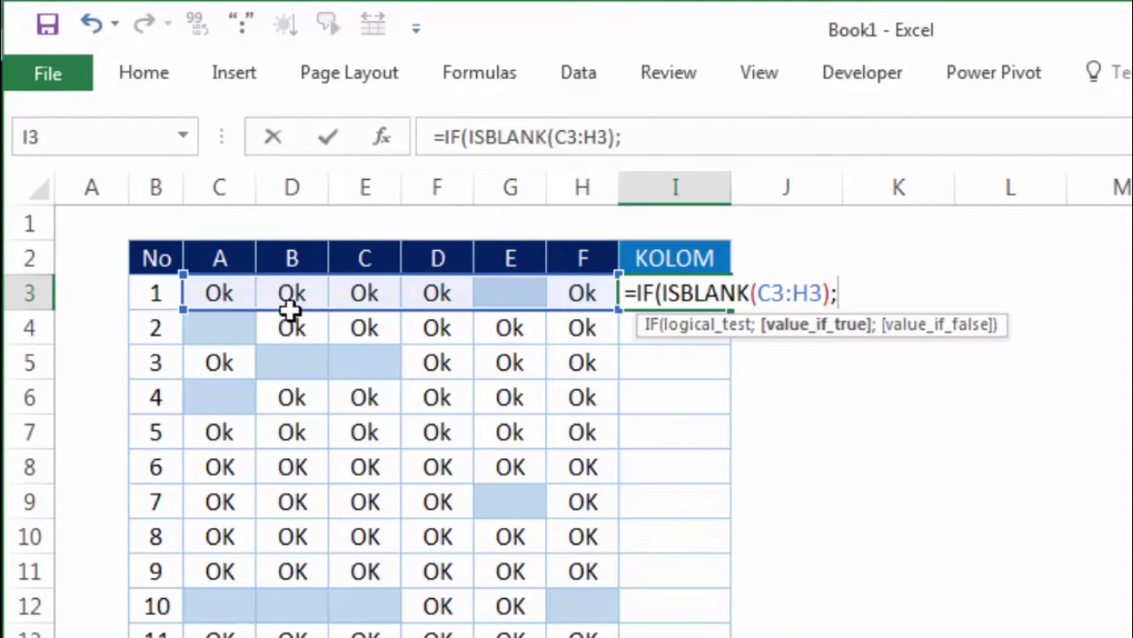
Add row-locked C$2:H$2 as the true result and "" as the false result.
left_click_drag(221, 263, 583, 258)
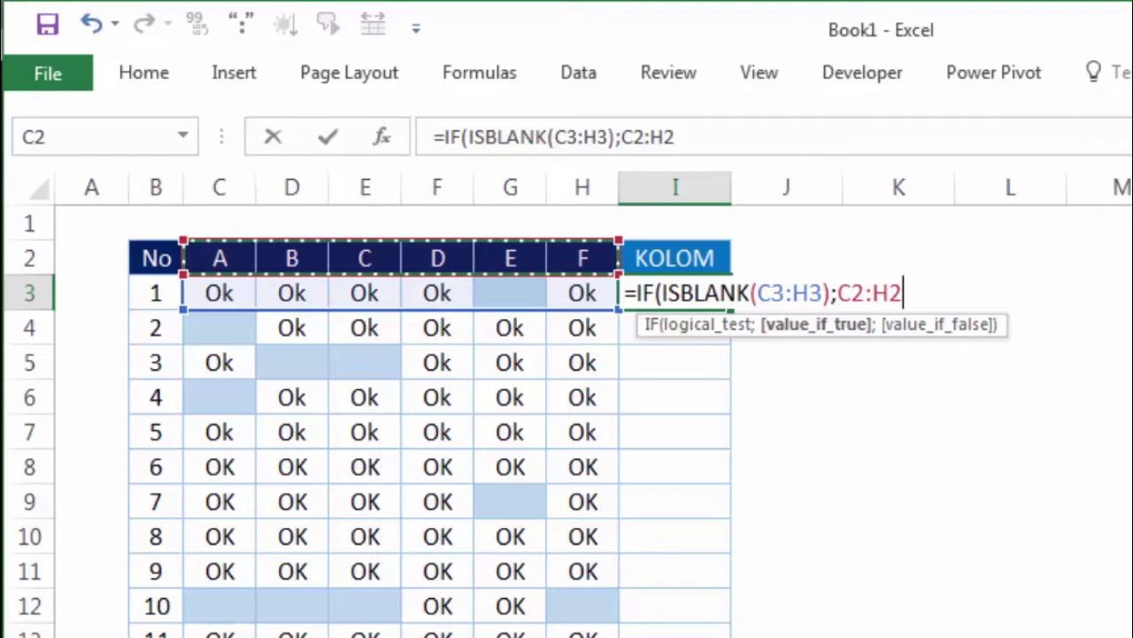
key("F4")
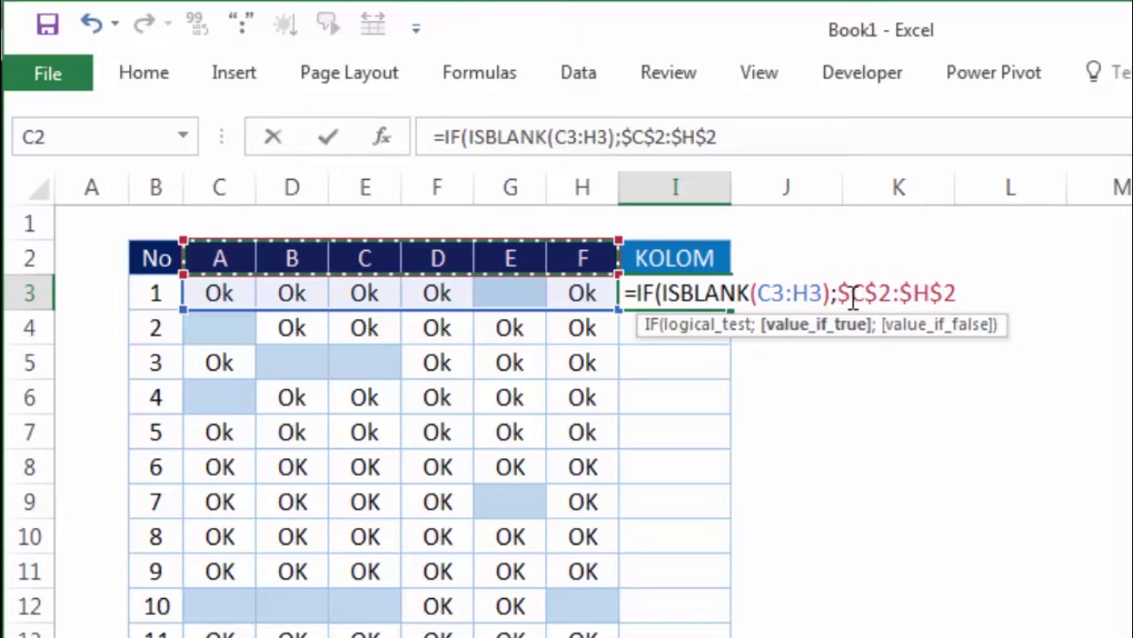
left_click_drag(838, 296, 951, 305)
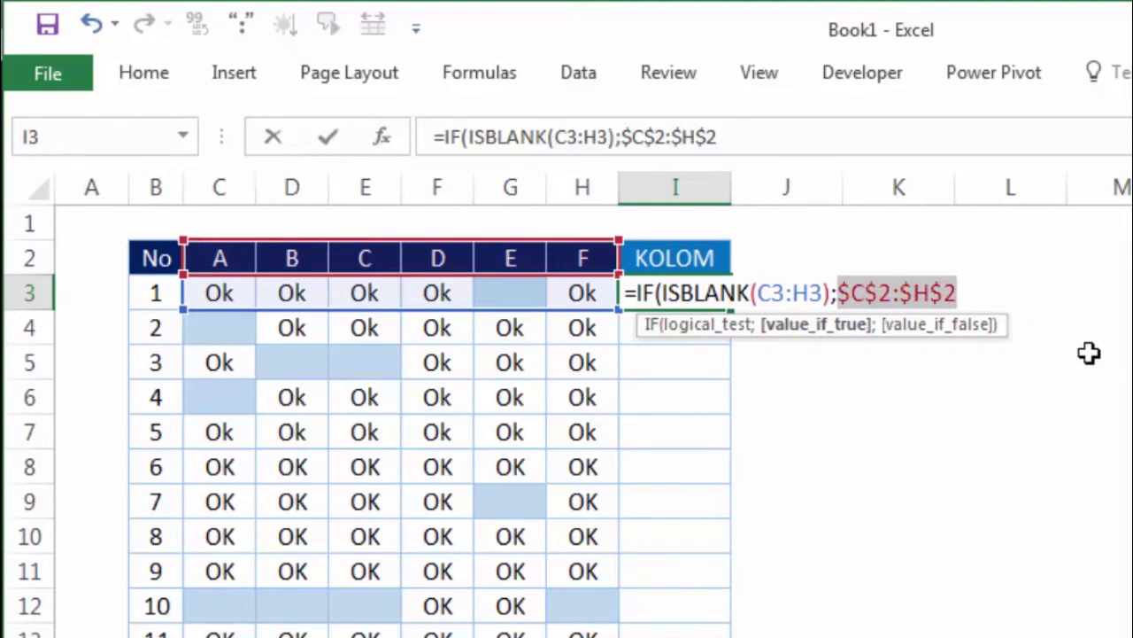
key("F4")
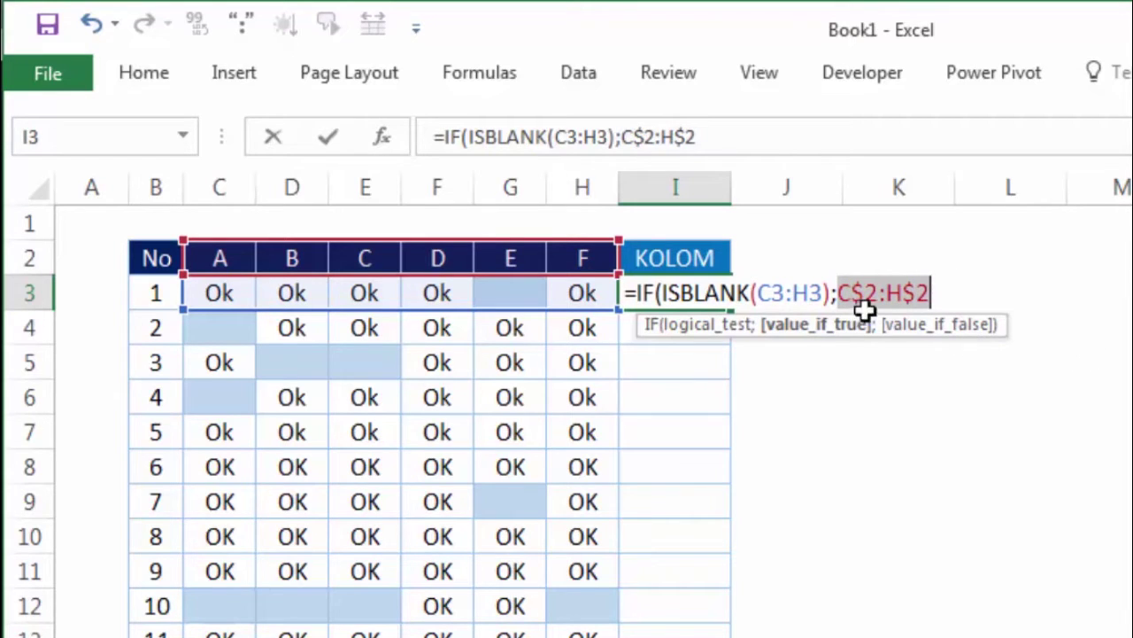
left_click(940, 295)
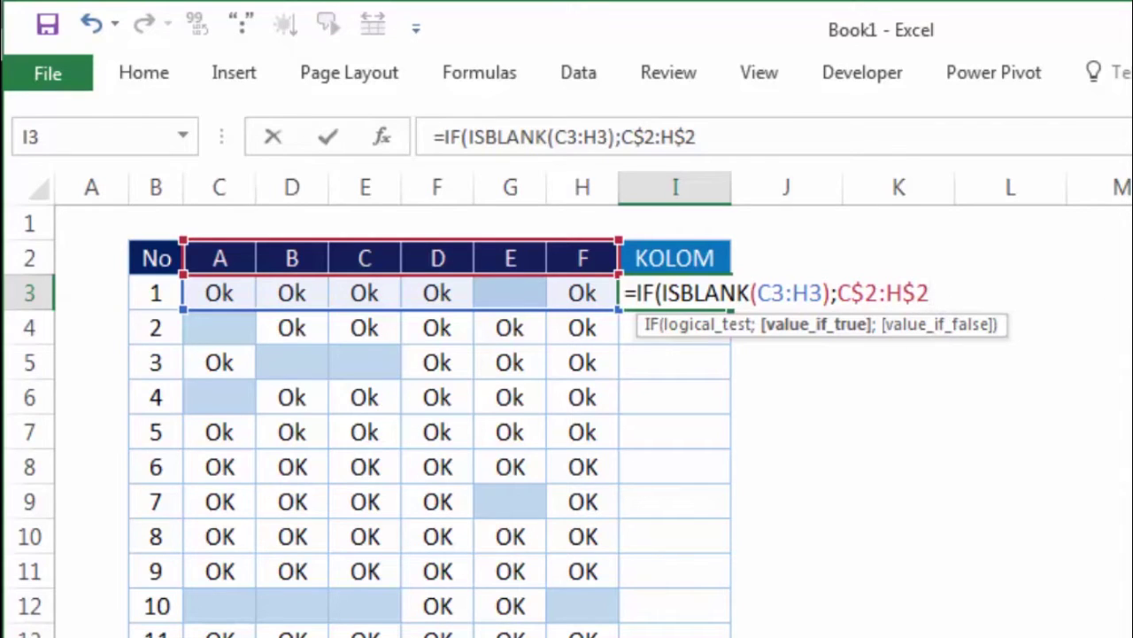
type(";")
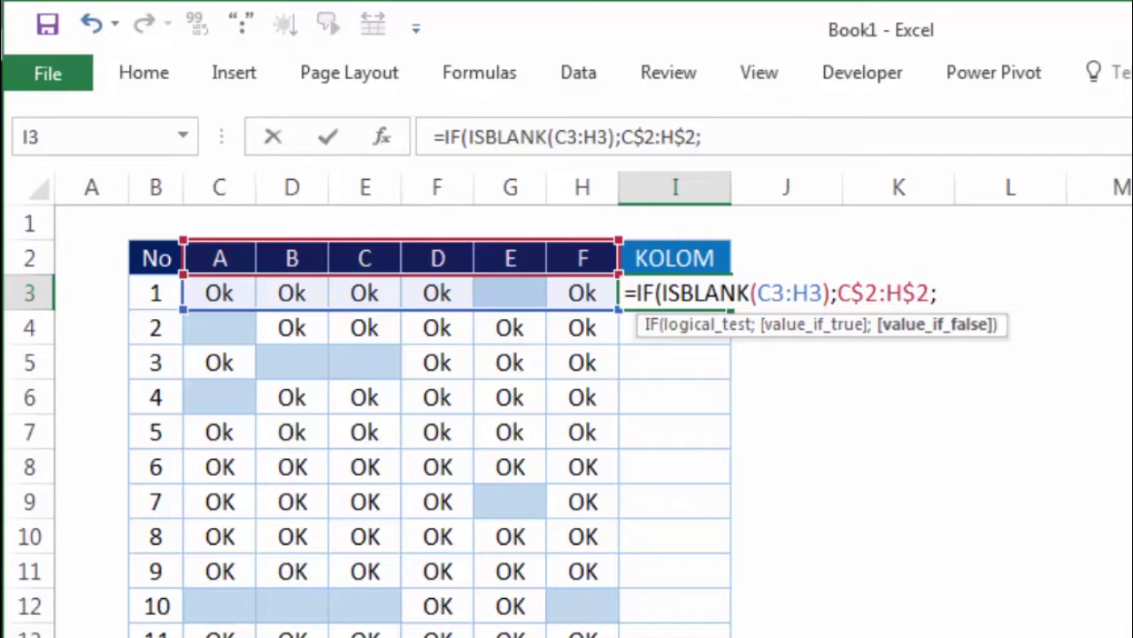
type("\"\"")
left_click(836, 292)
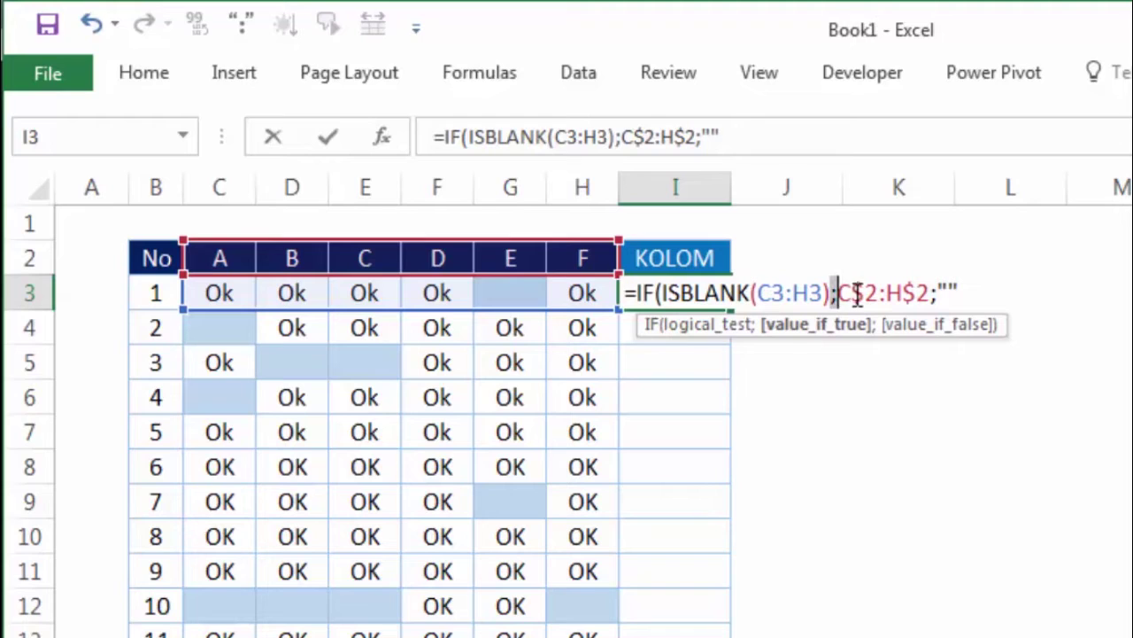
left_click(853, 292)
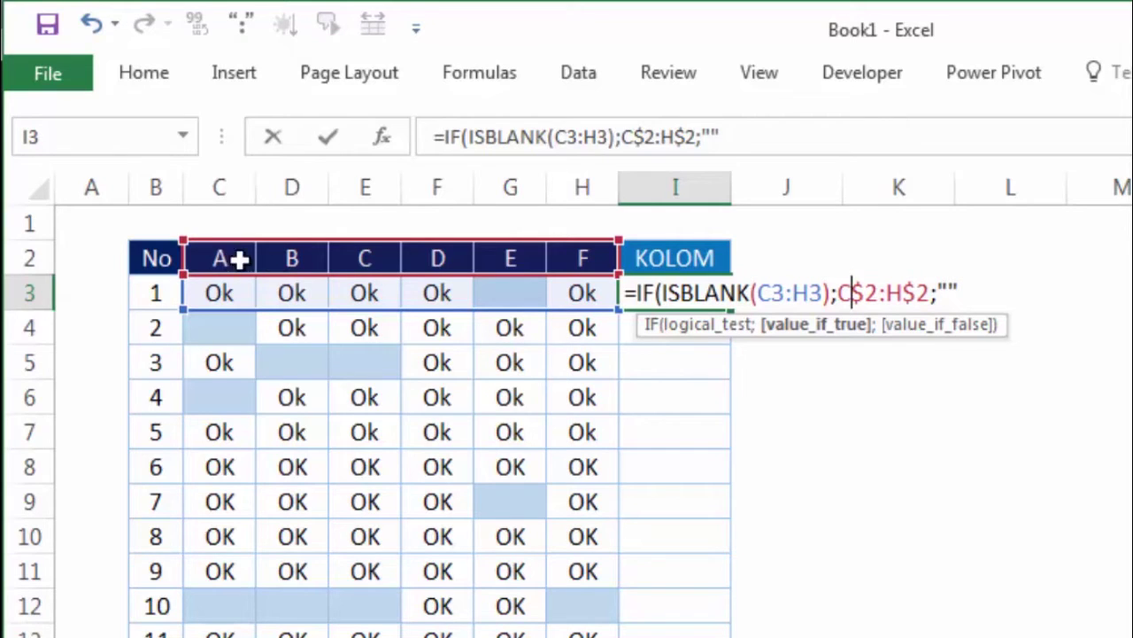
left_click(851, 293)
Commit I3 as an array formula, accept the correction, and fill it to I22.
key("Return")
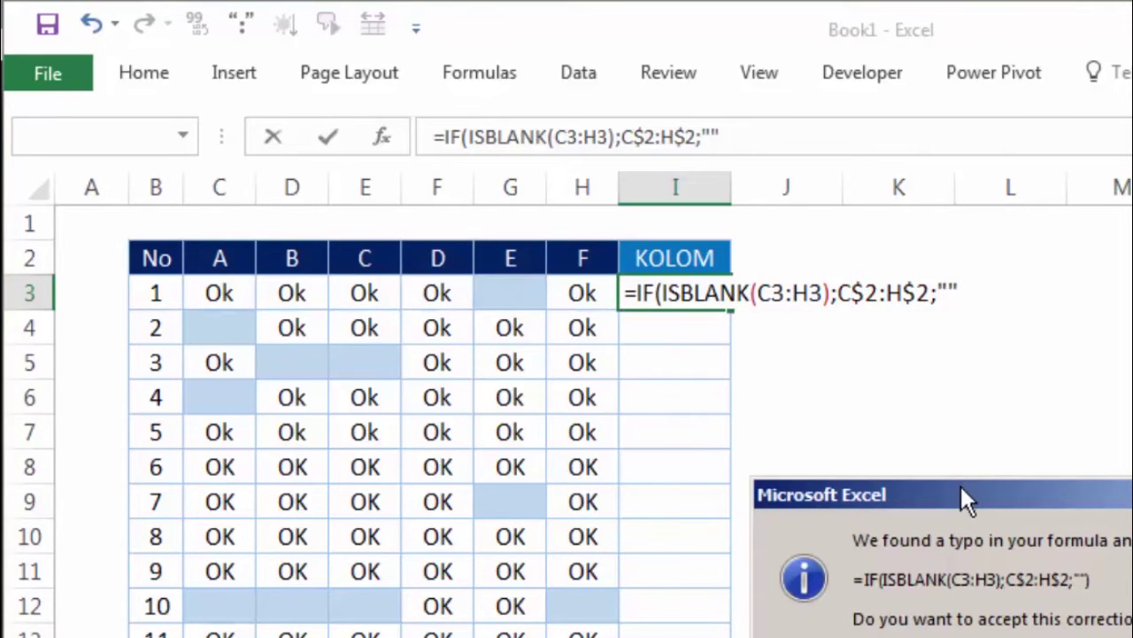
left_click(905, 516)
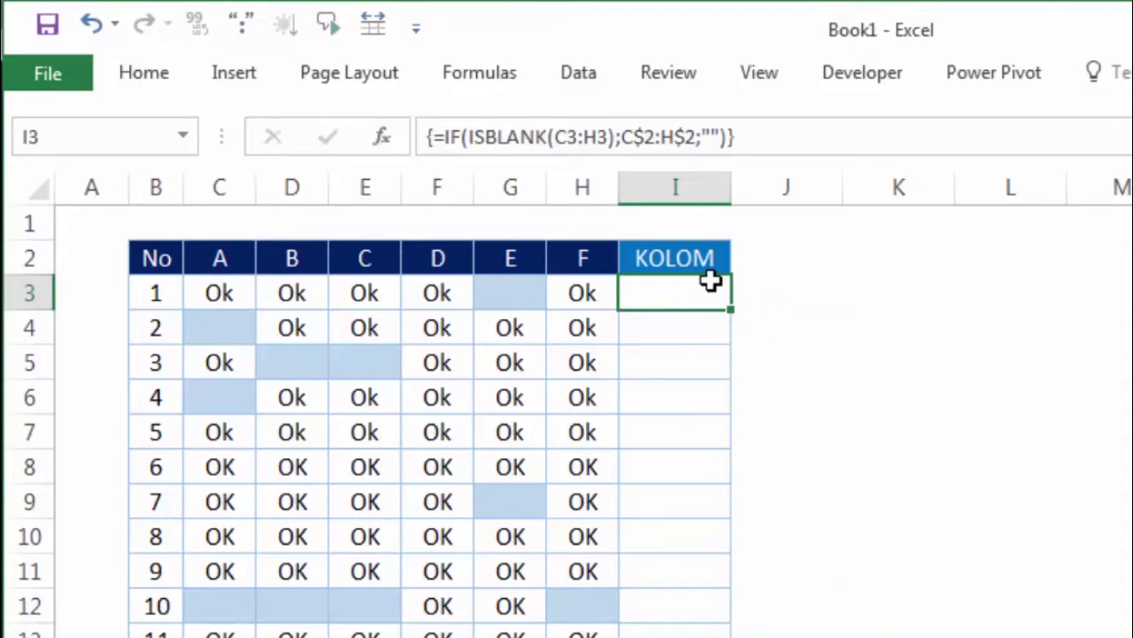
left_click_drag(224, 255, 210, 537)
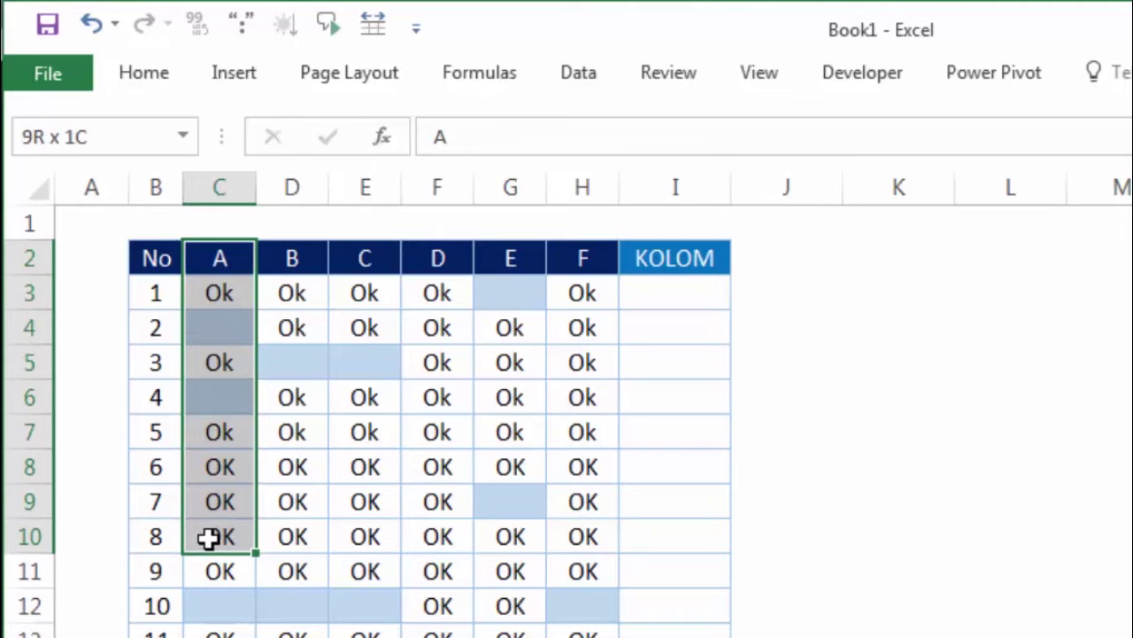
left_click(660, 304)
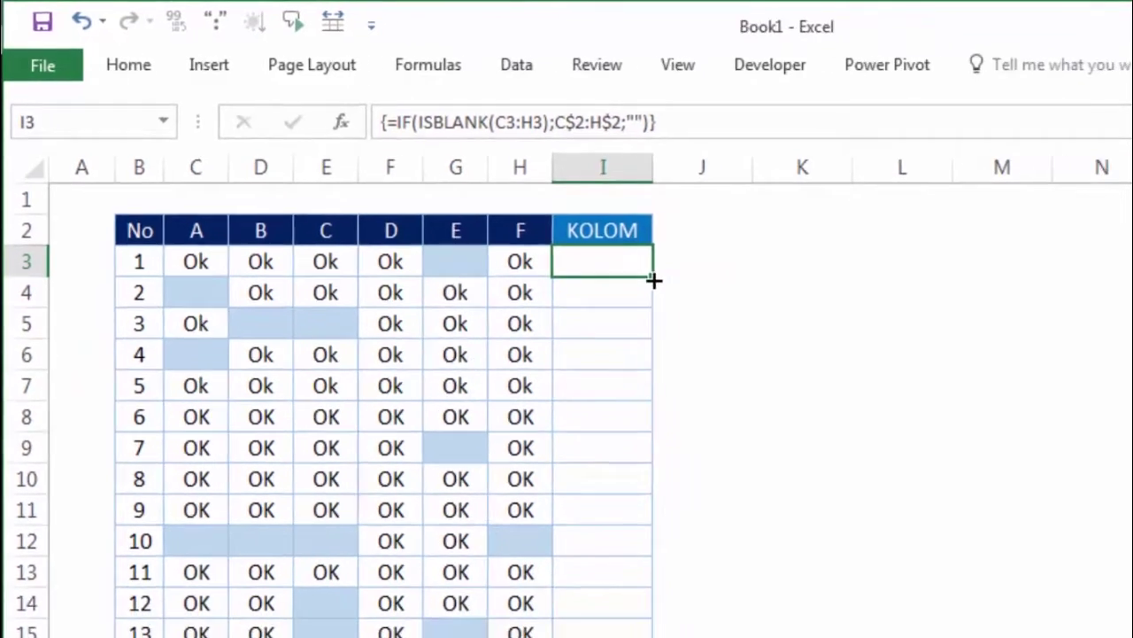
double_click(731, 310)
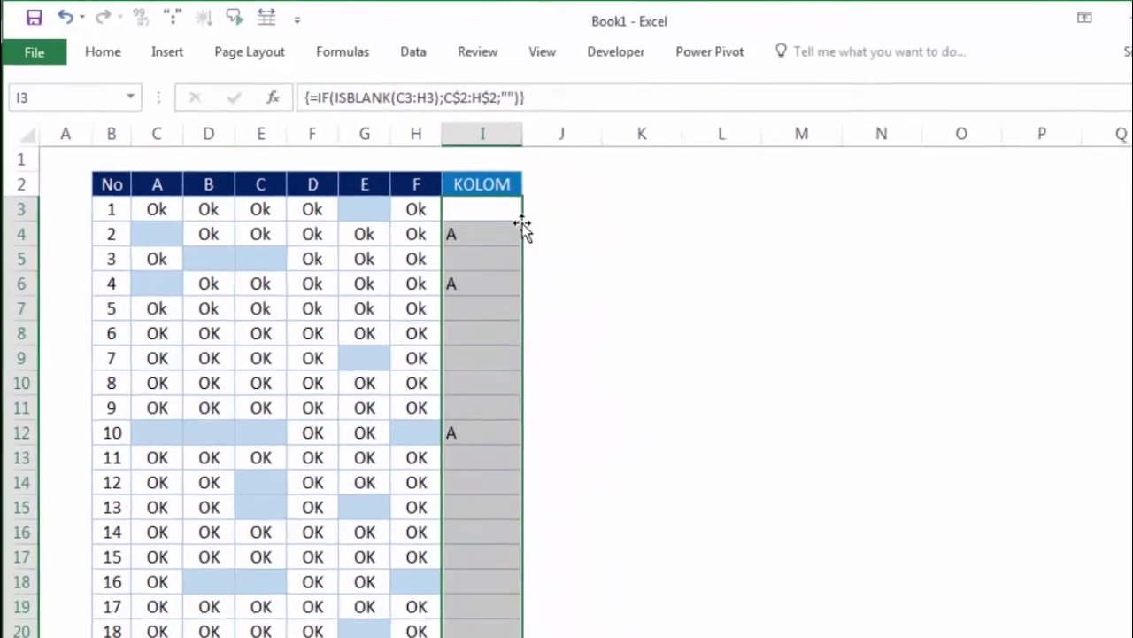
left_click(591, 168)
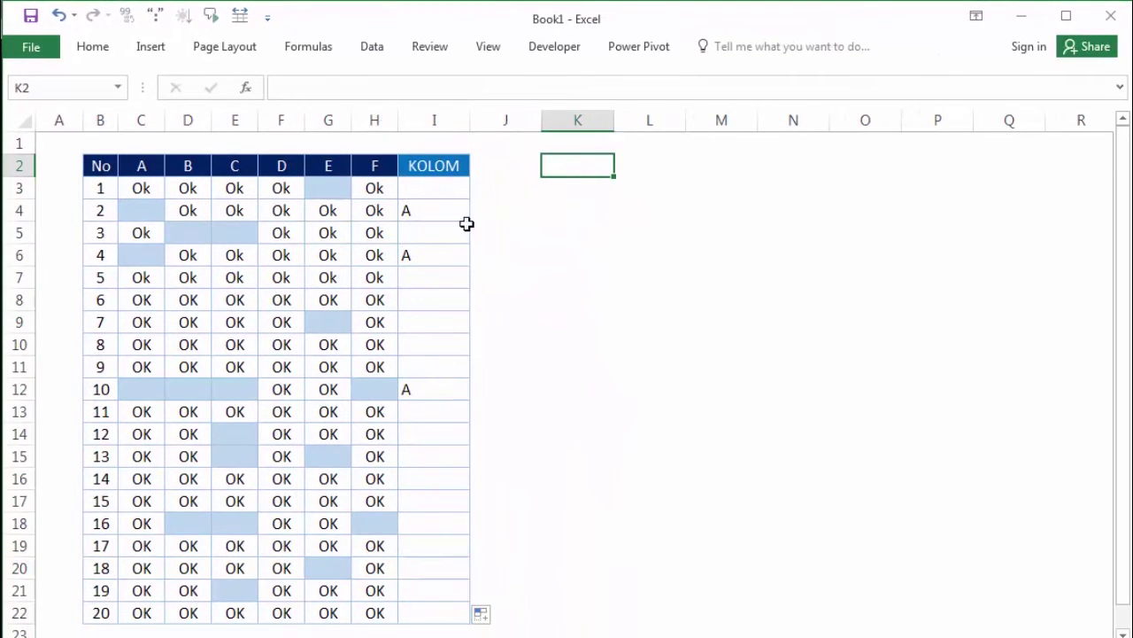
Compare KOLOM results for rows 3–6 against their blank cells, re-entering Ok in row 5.
left_click(429, 191)
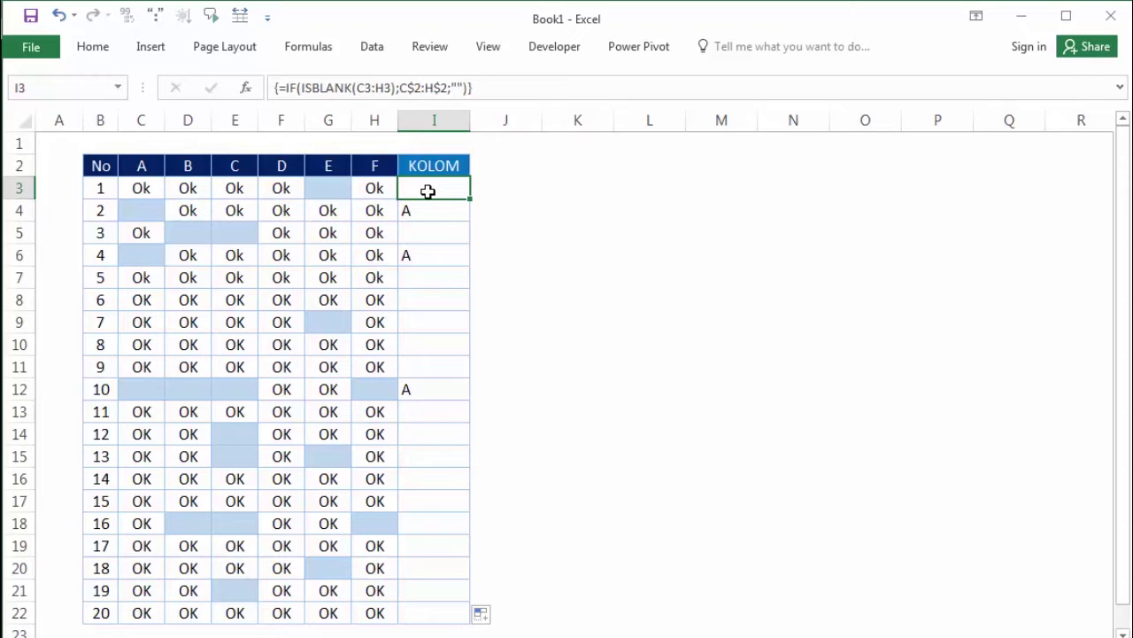
left_click(414, 212)
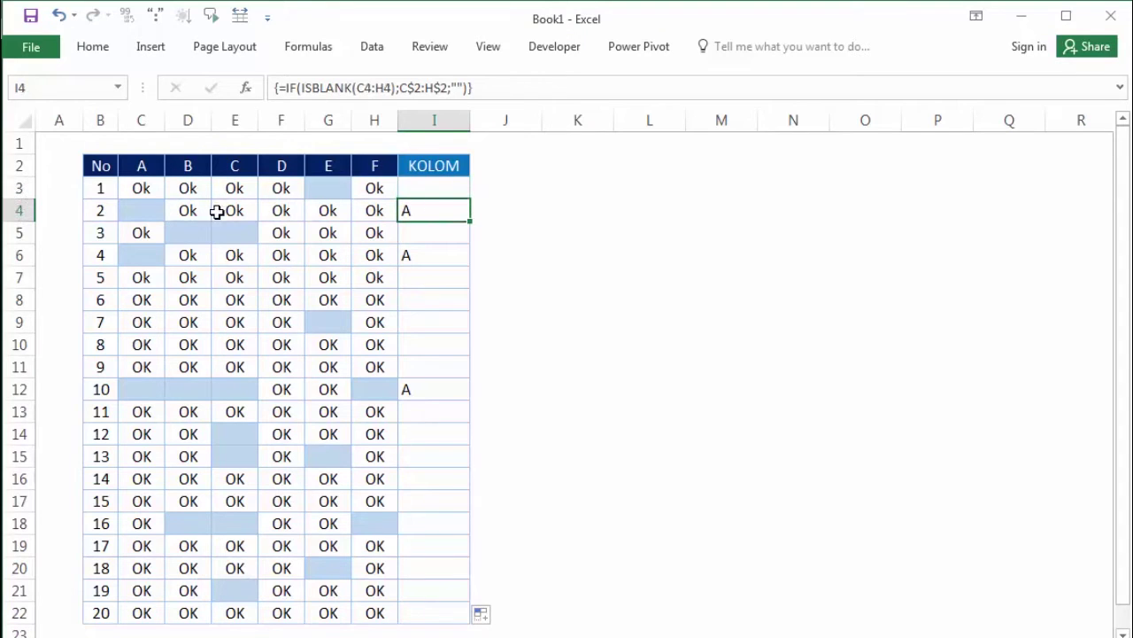
left_click(129, 210)
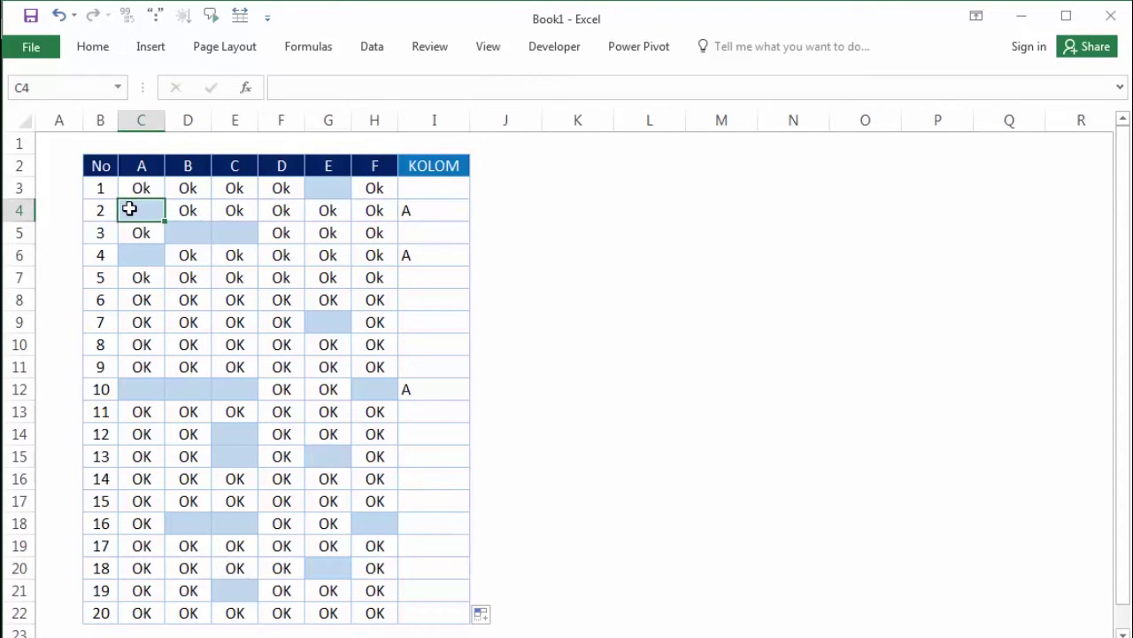
left_click(411, 207)
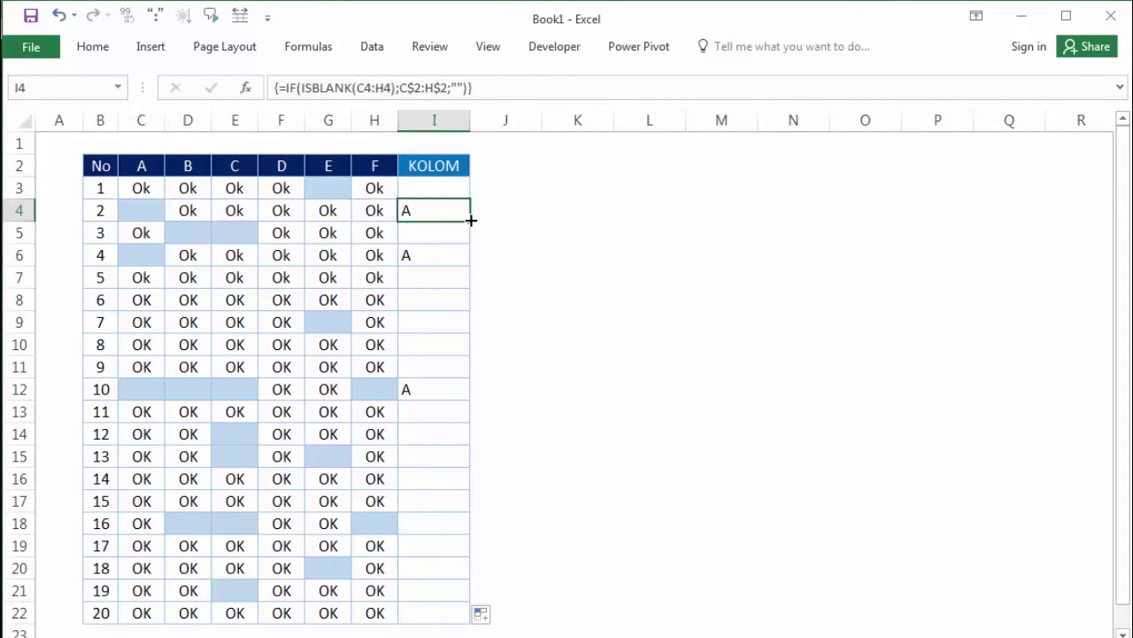
left_click(140, 249)
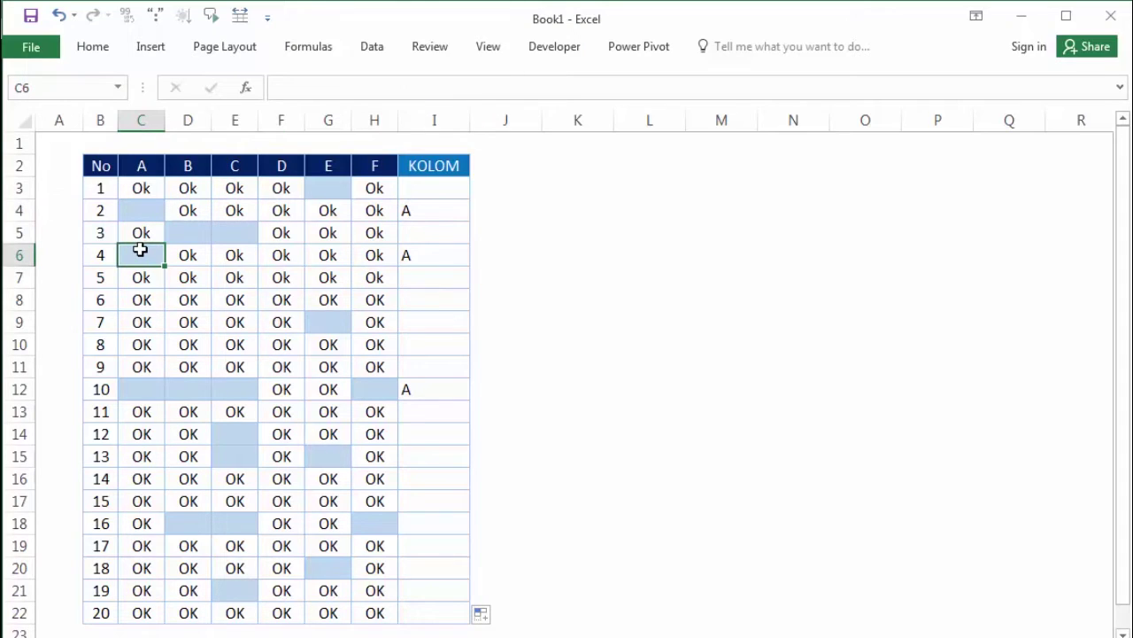
left_click(440, 262)
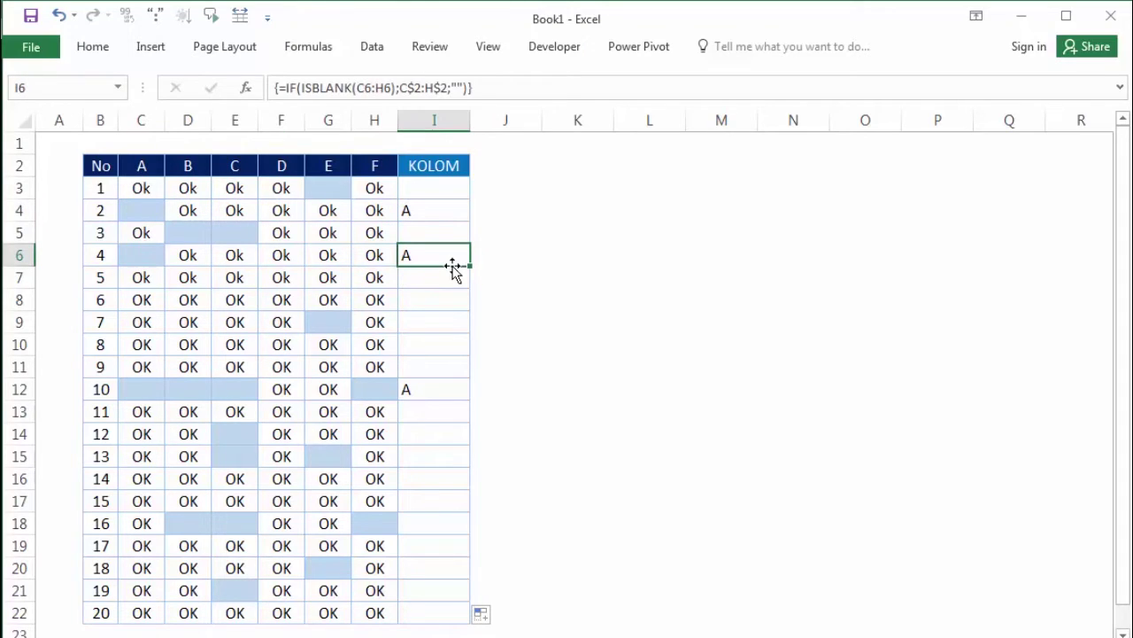
left_click(140, 230)
type("Ok")
left_click(193, 232)
left_click(248, 232)
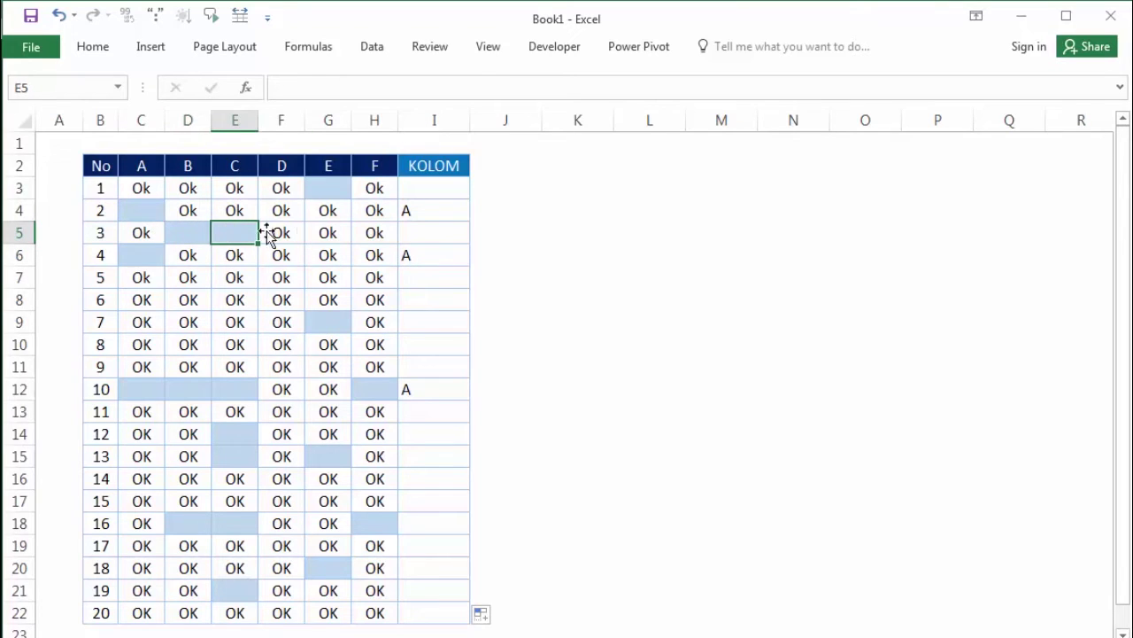
left_click(403, 233)
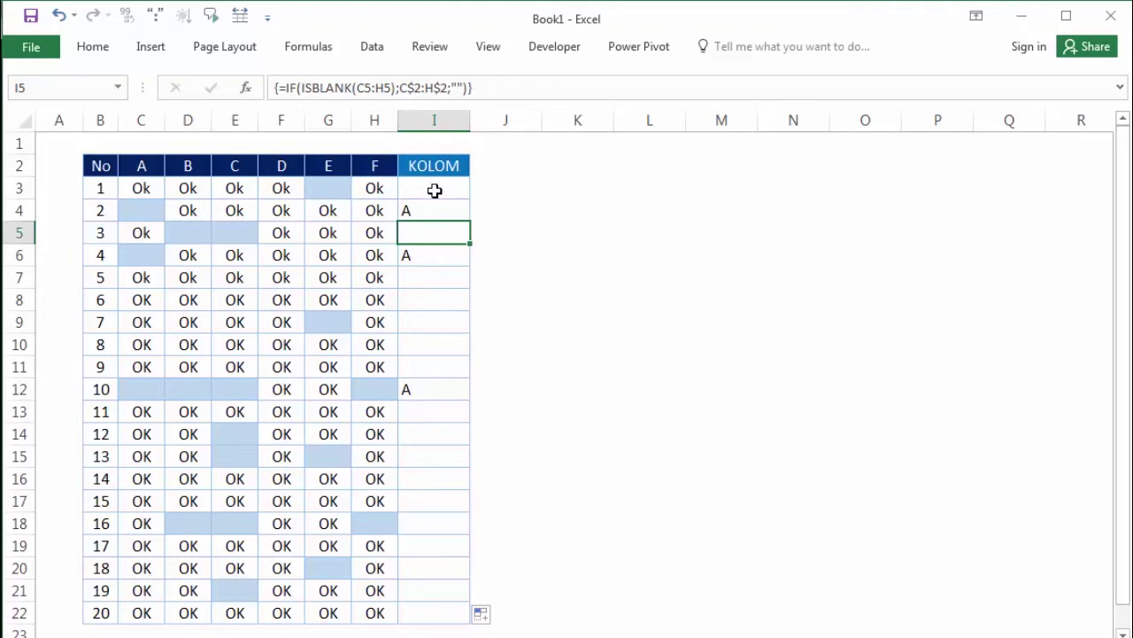
Delete row 7's A entry so I7 shows A, then recheck row 5.
left_click(137, 279)
key("Delete")
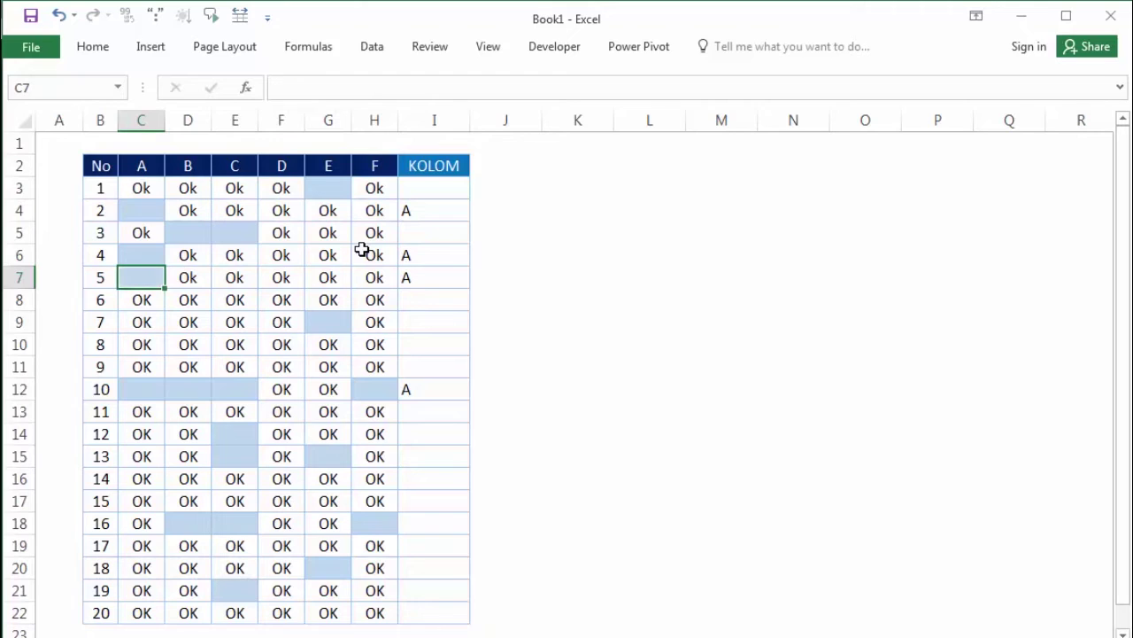
left_click(428, 277)
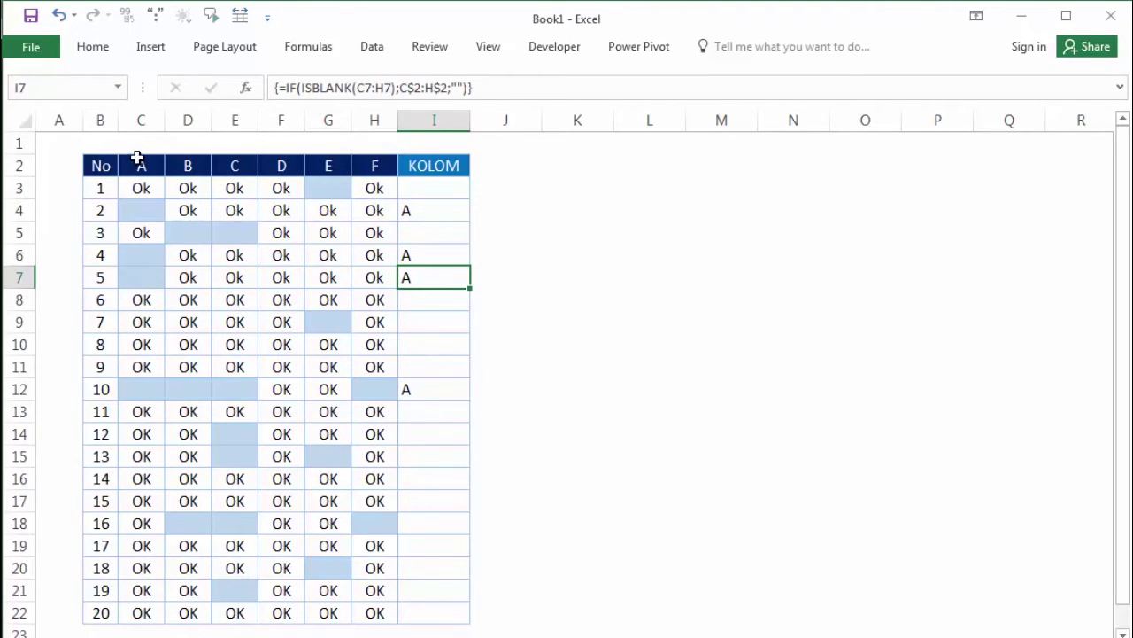
left_click(141, 121)
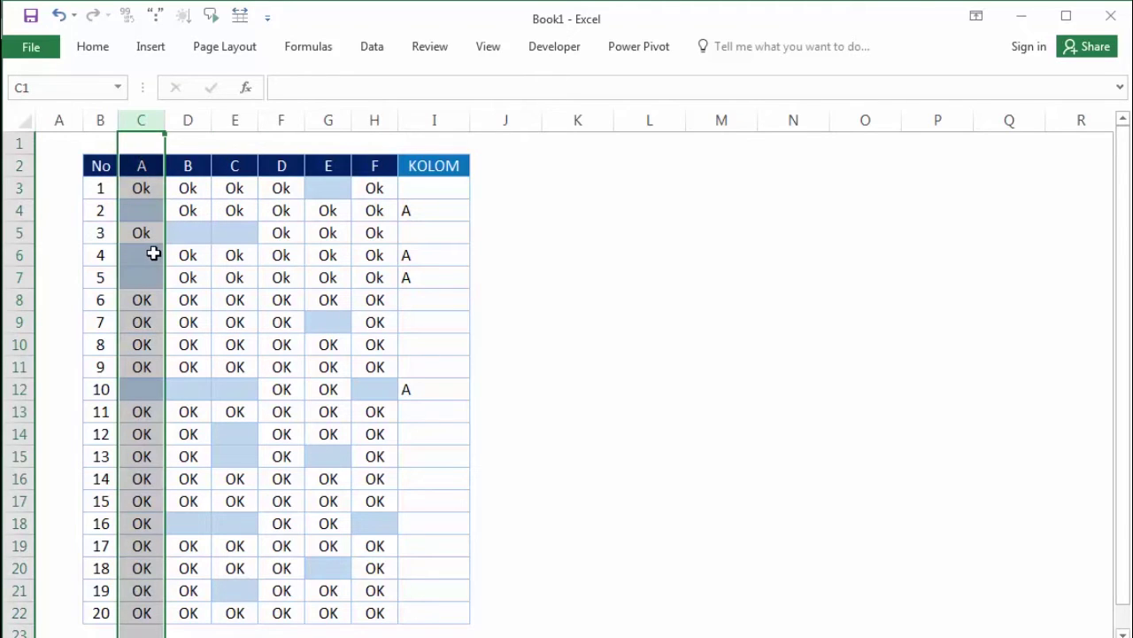
left_click(433, 186)
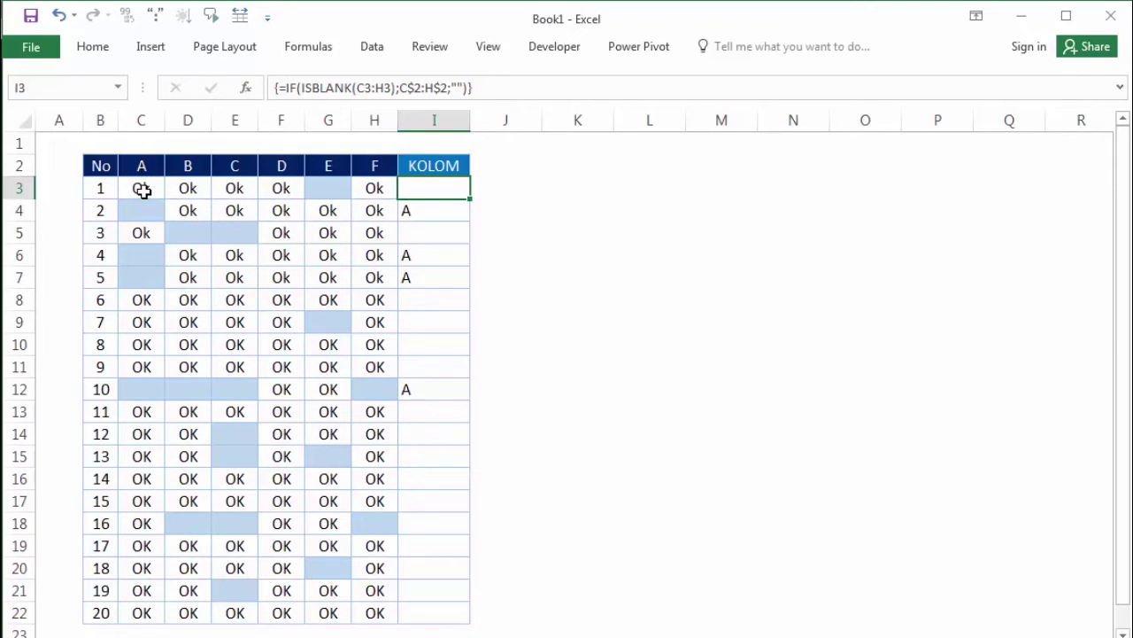
left_click_drag(100, 232, 249, 233)
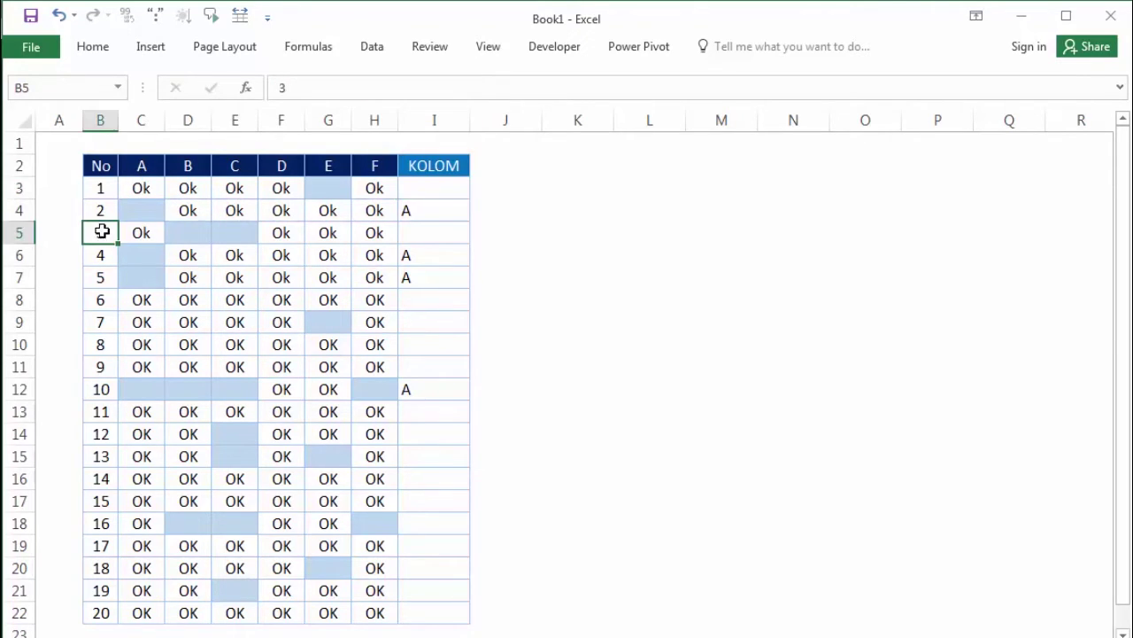
left_click(189, 236)
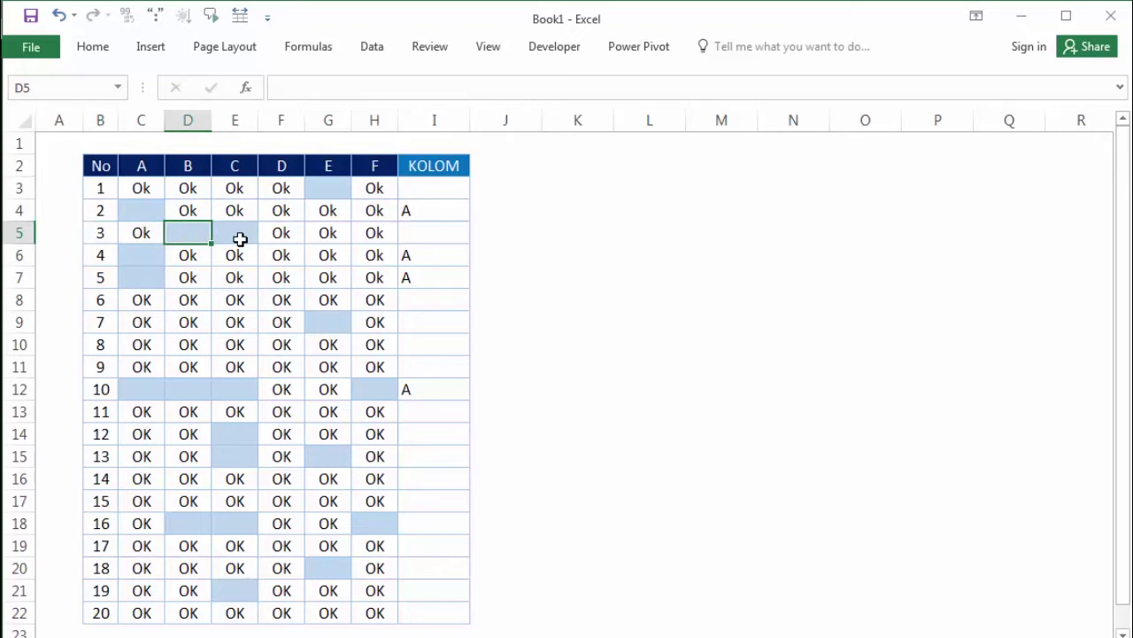
left_click(240, 239)
left_click(417, 233)
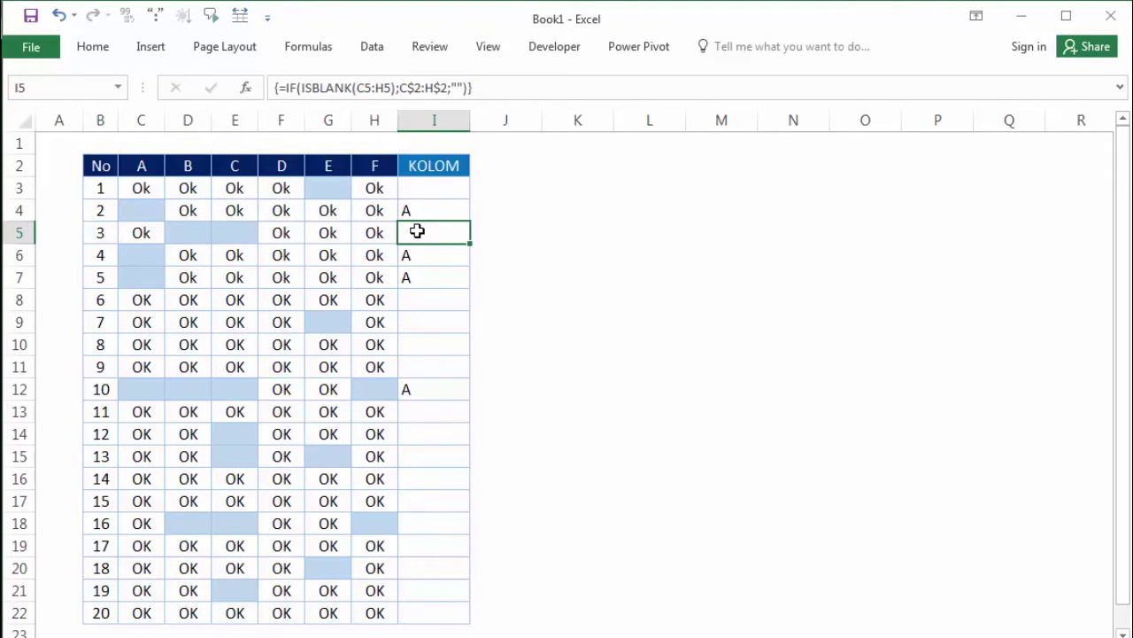
left_click(556, 187)
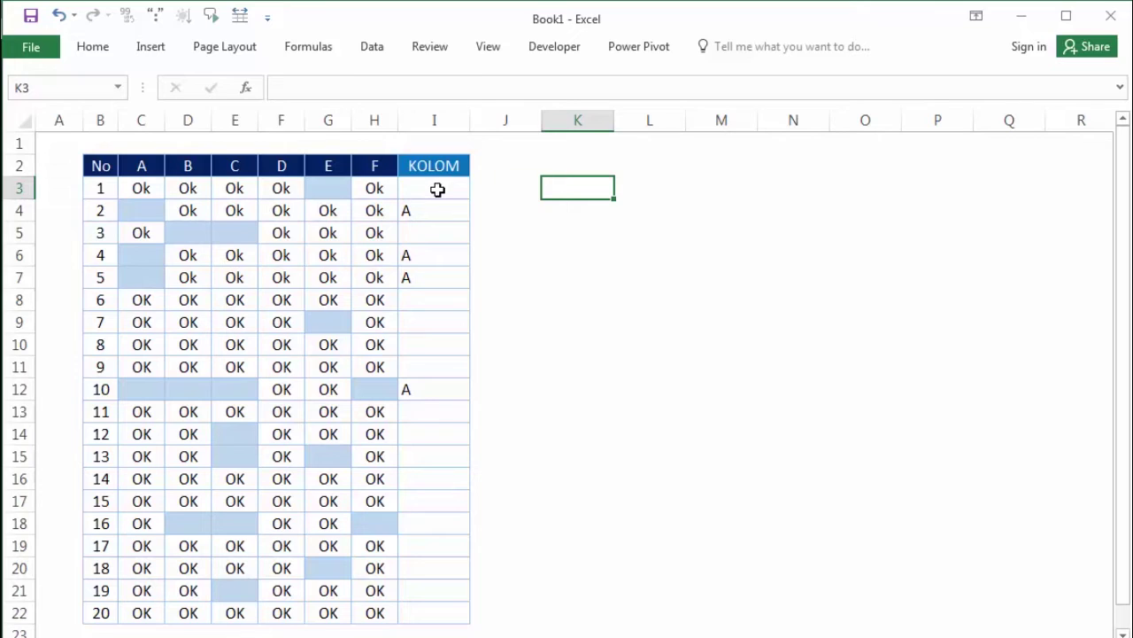
Wrap I3's formula in TEXTJOIN with a ", " delimiter and TRUE to ignore empties.
double_click(438, 188)
key("Right")
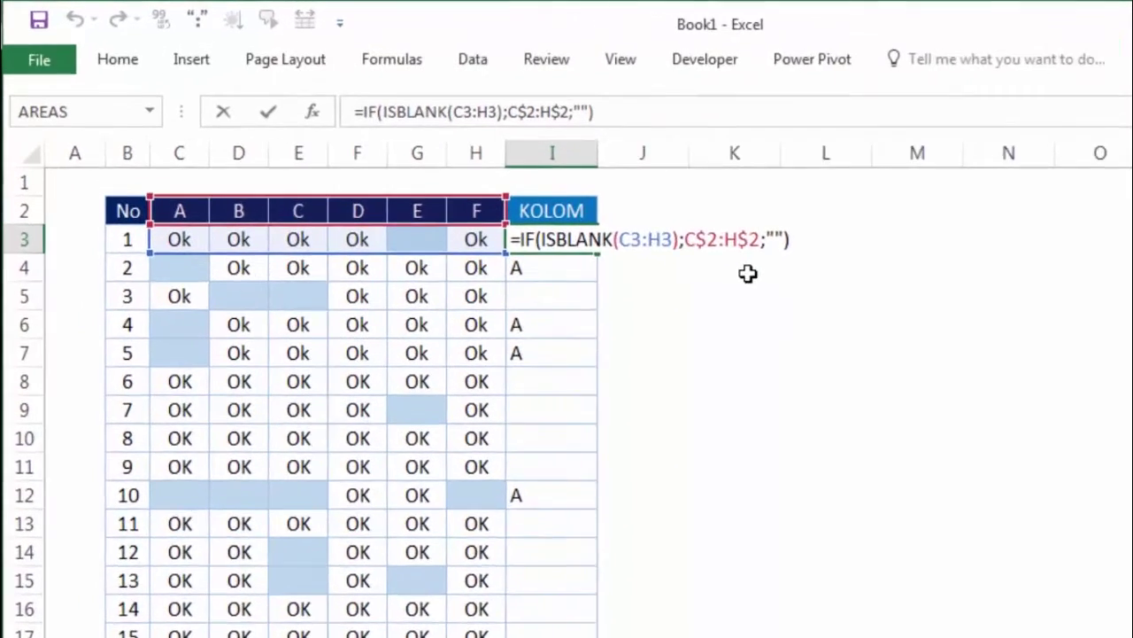
type("TE")
key("Down")
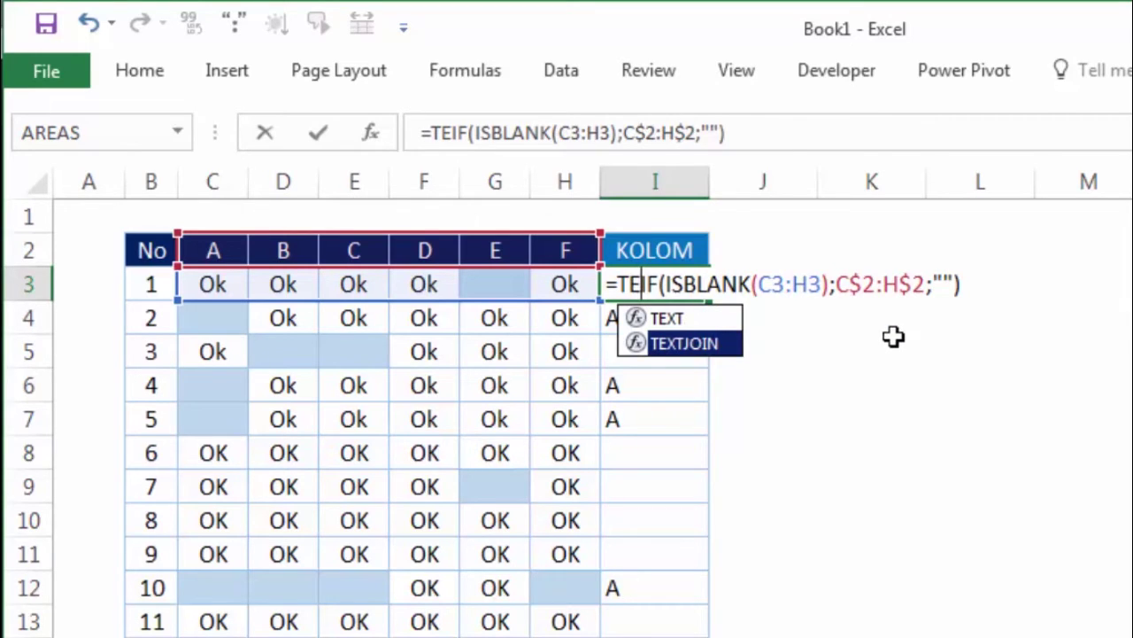
key("Tab")
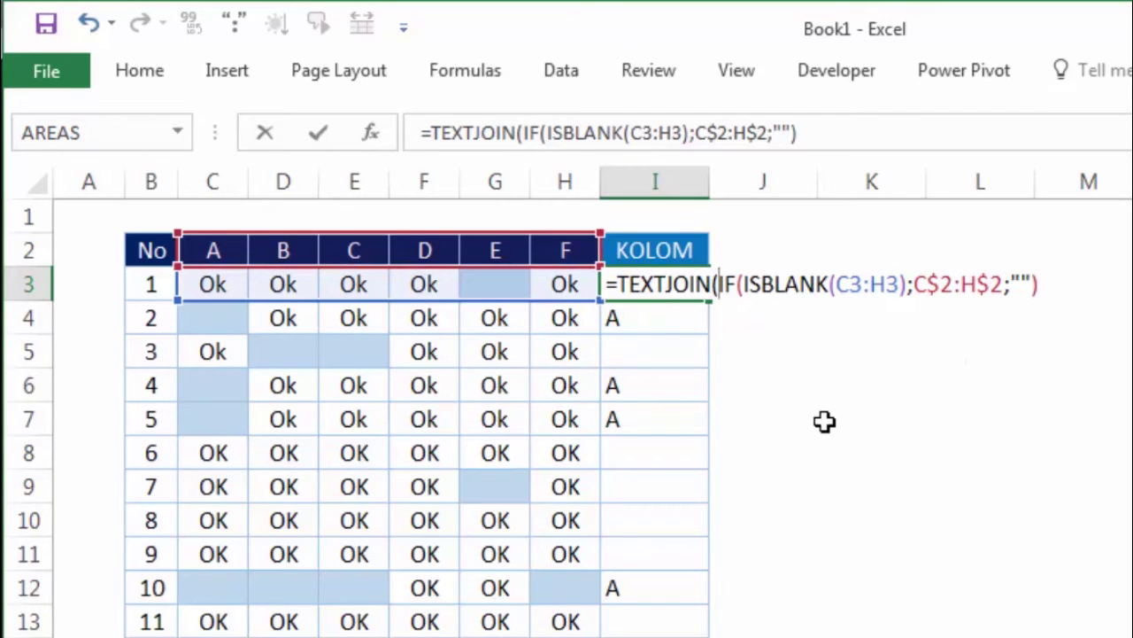
type("\"")
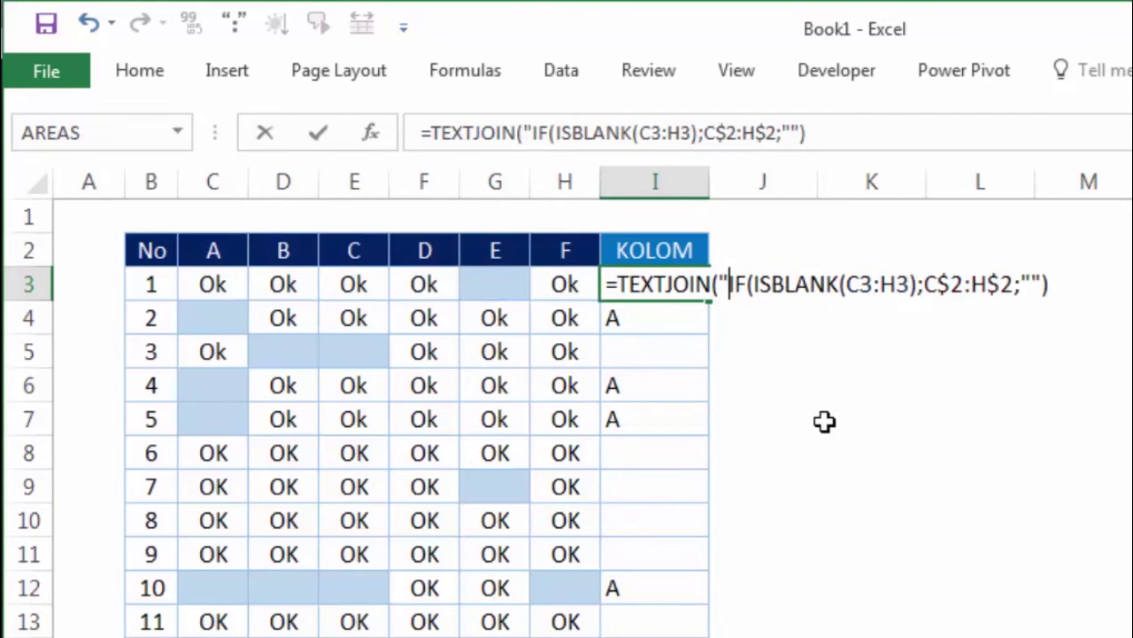
type(",")
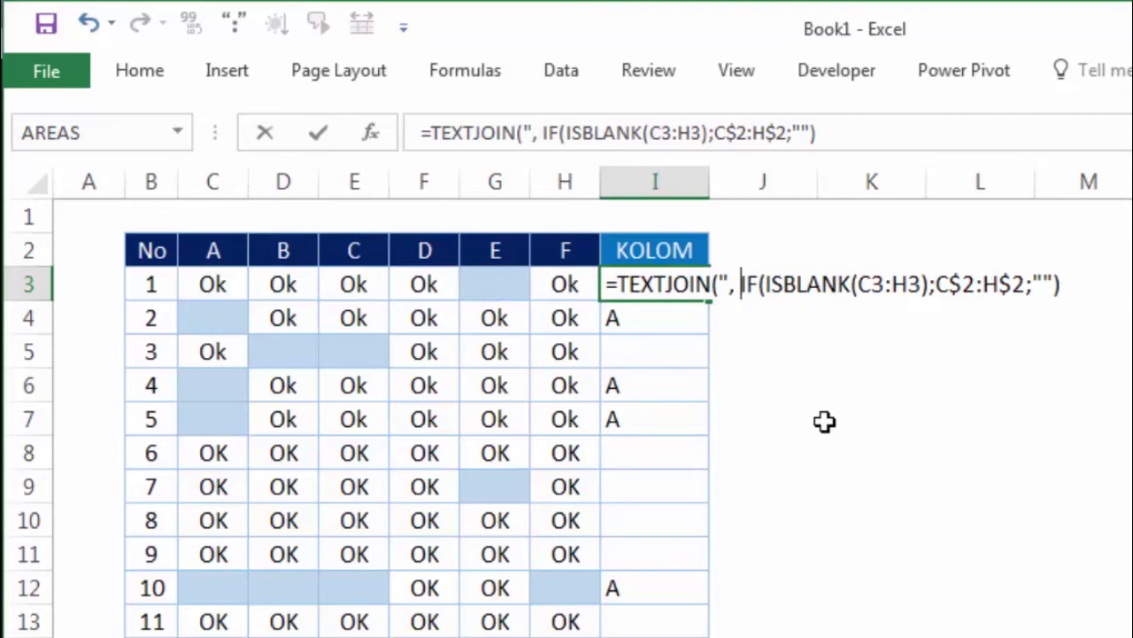
type(" \"")
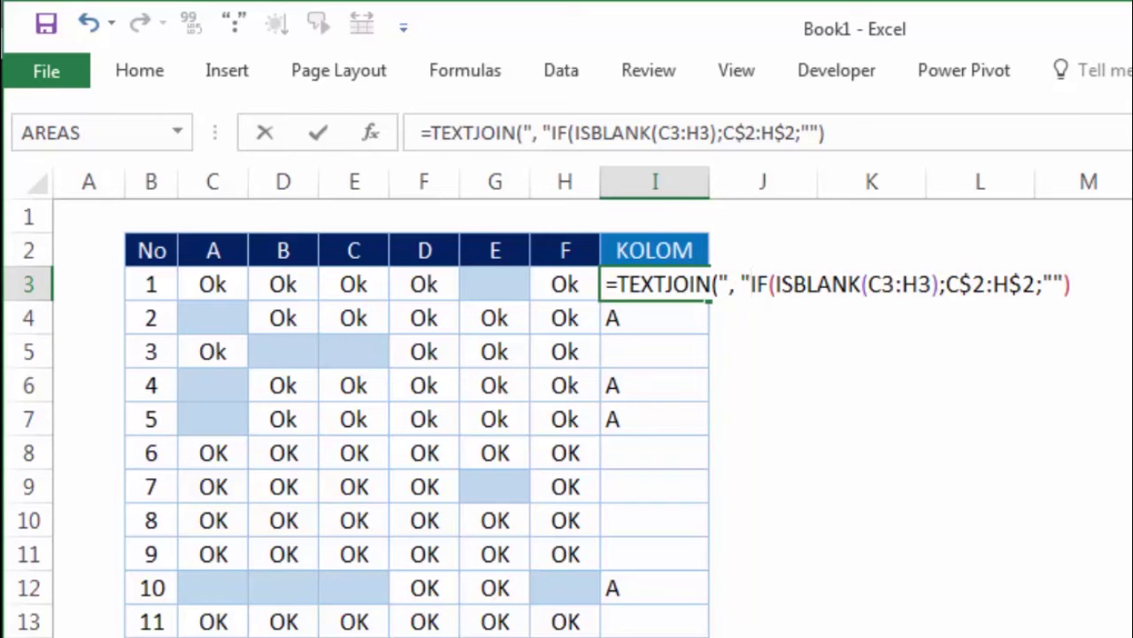
type(";")
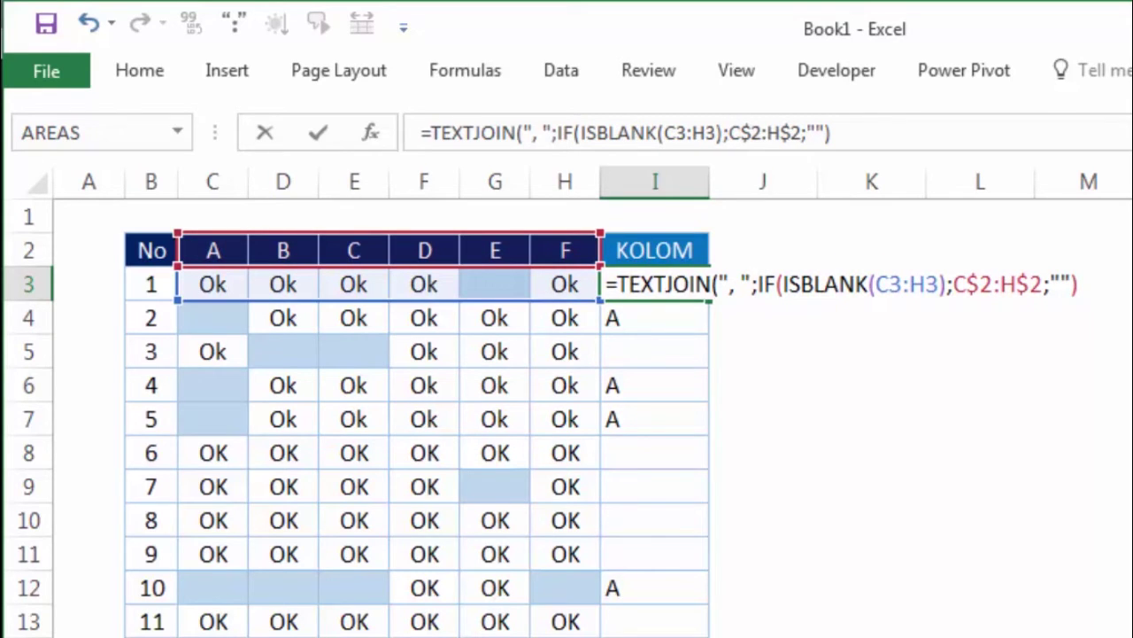
type("true")
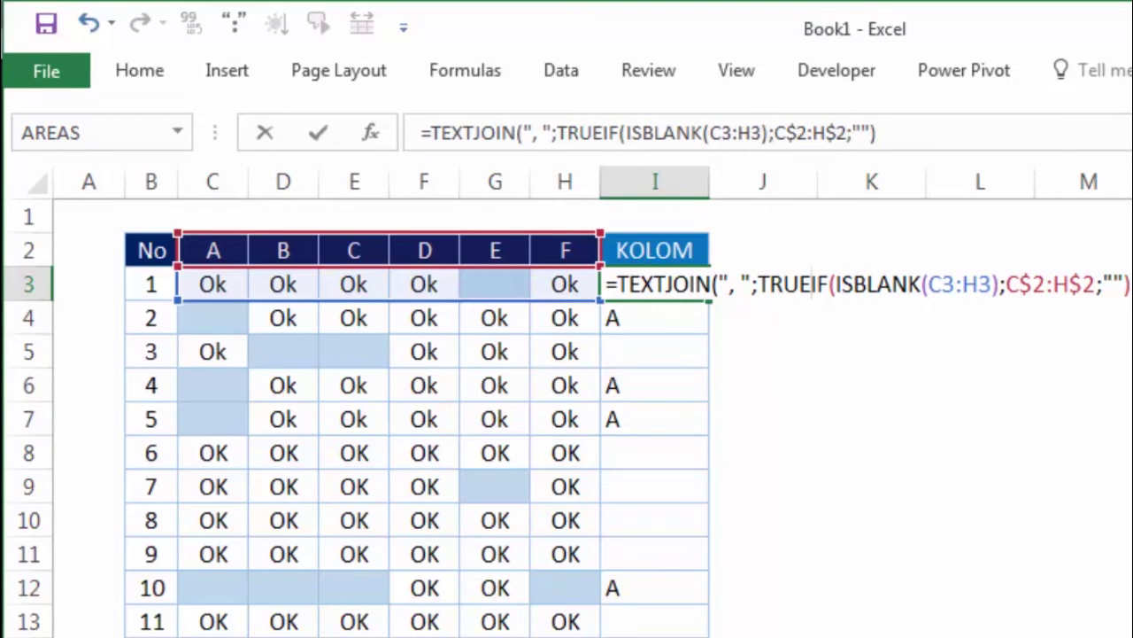
type(";")
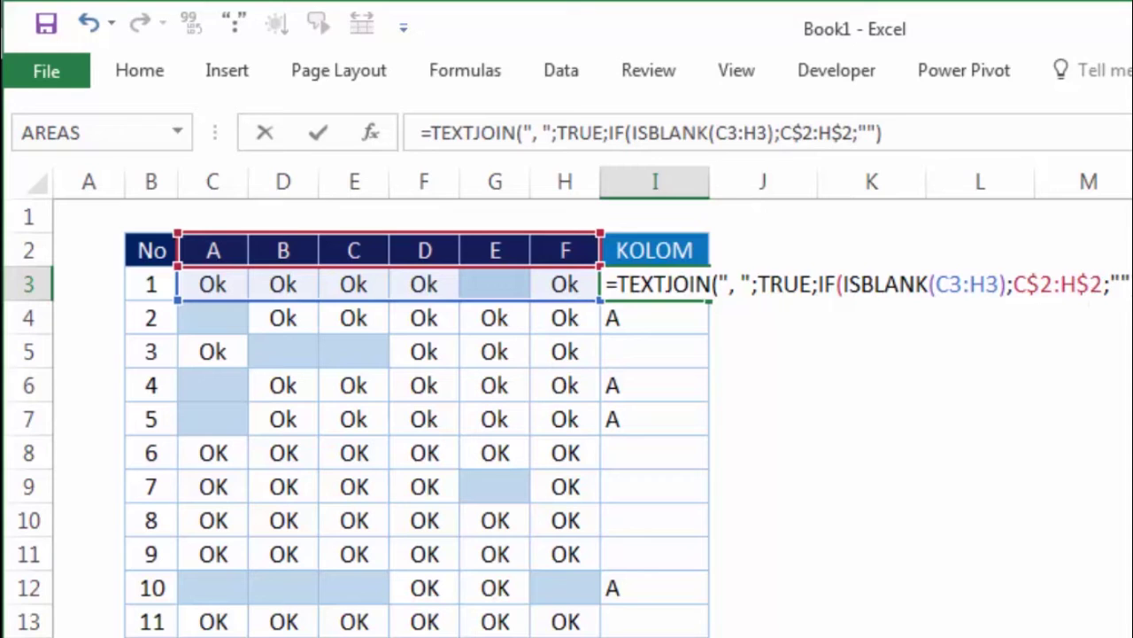
Commit the TEXTJOIN formula in I3 as an array formula, dismissing the correction prompt.
key("Return")
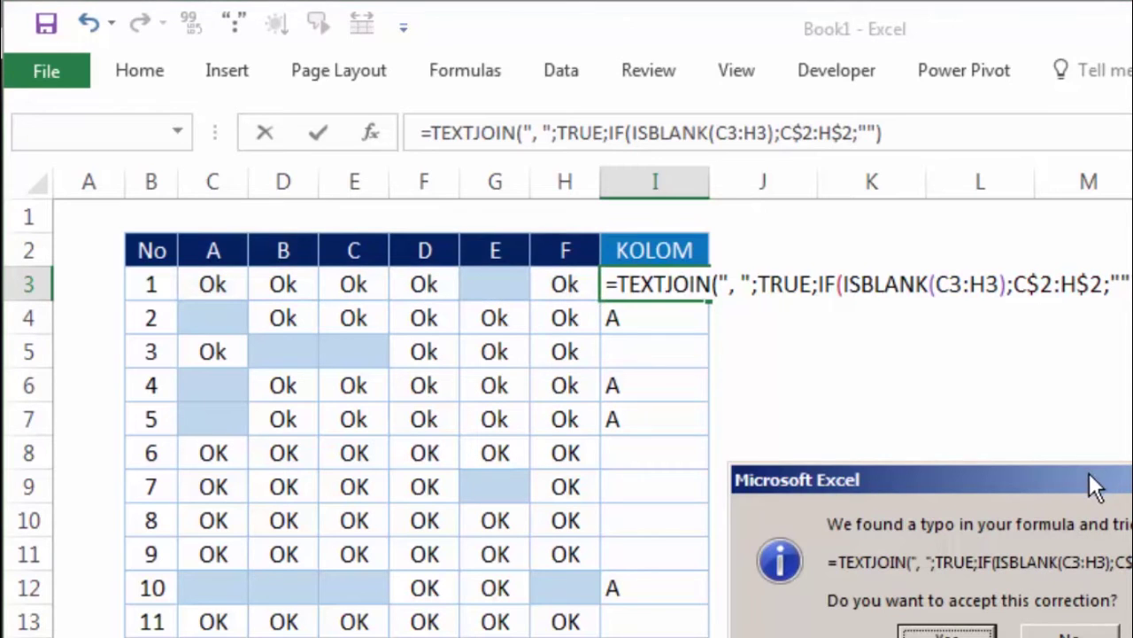
left_click_drag(1096, 473, 1075, 317)
left_click(968, 479)
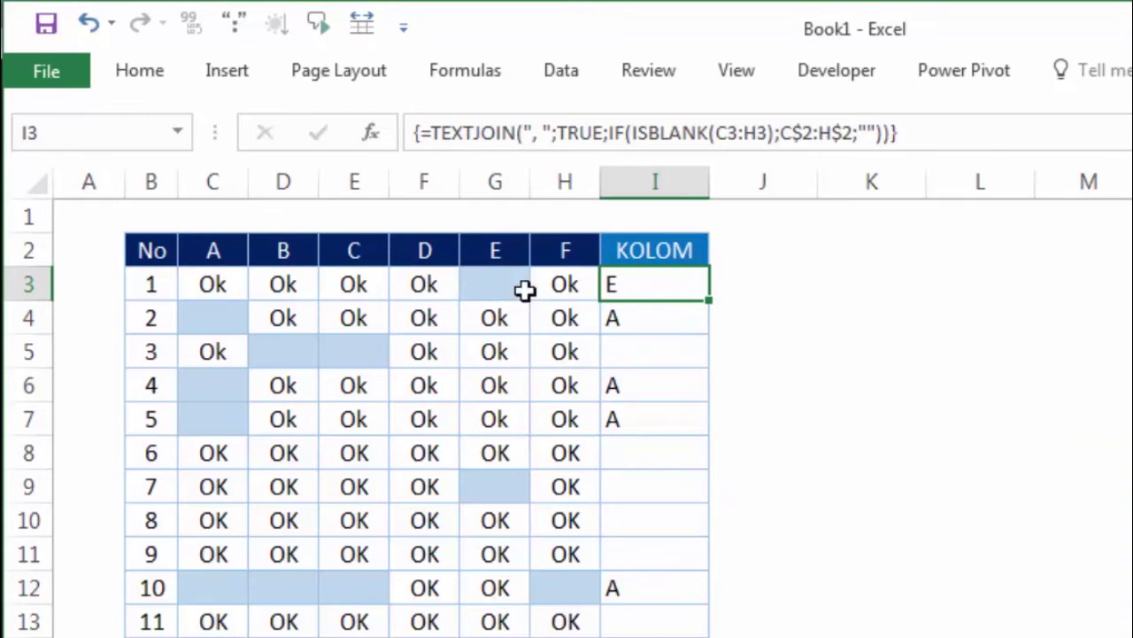
left_click(476, 289)
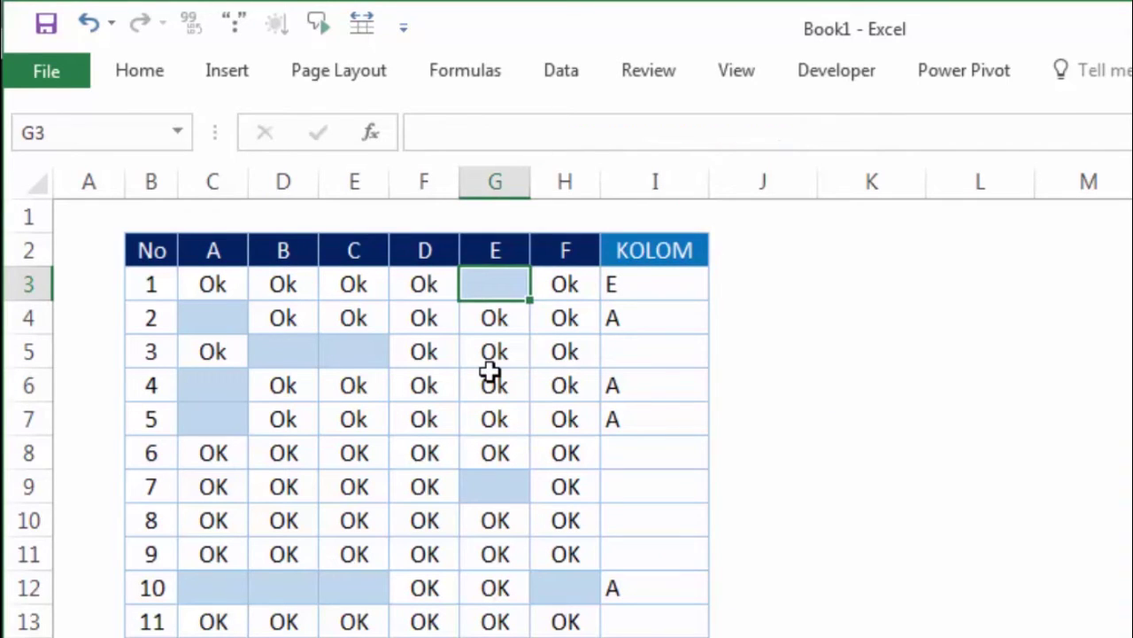
left_click(215, 285)
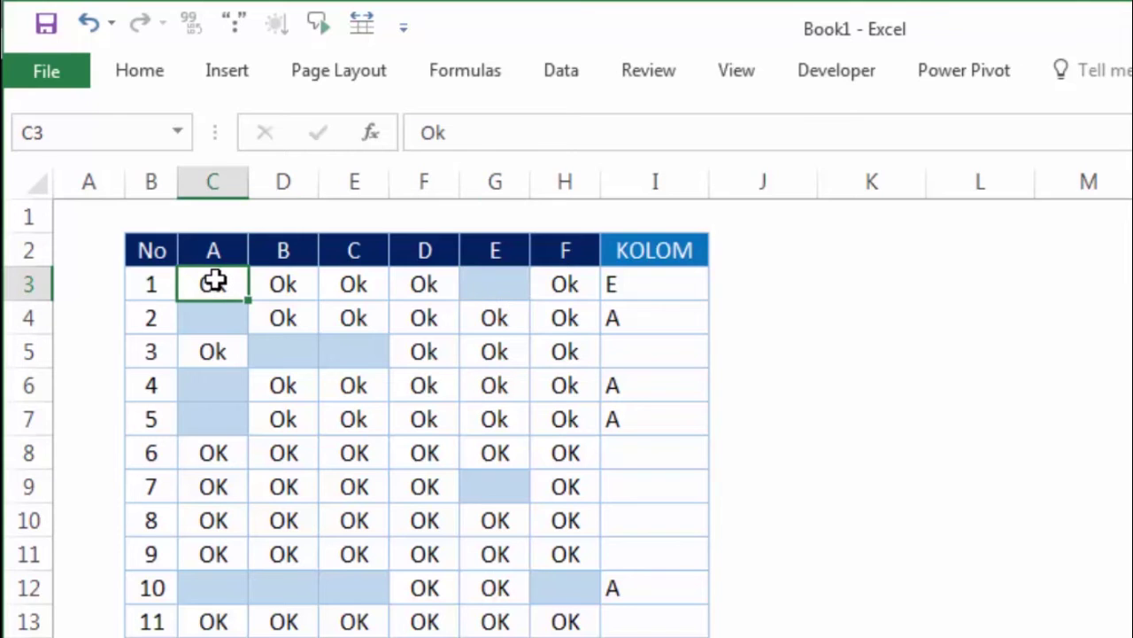
left_click(616, 279)
key("F9")
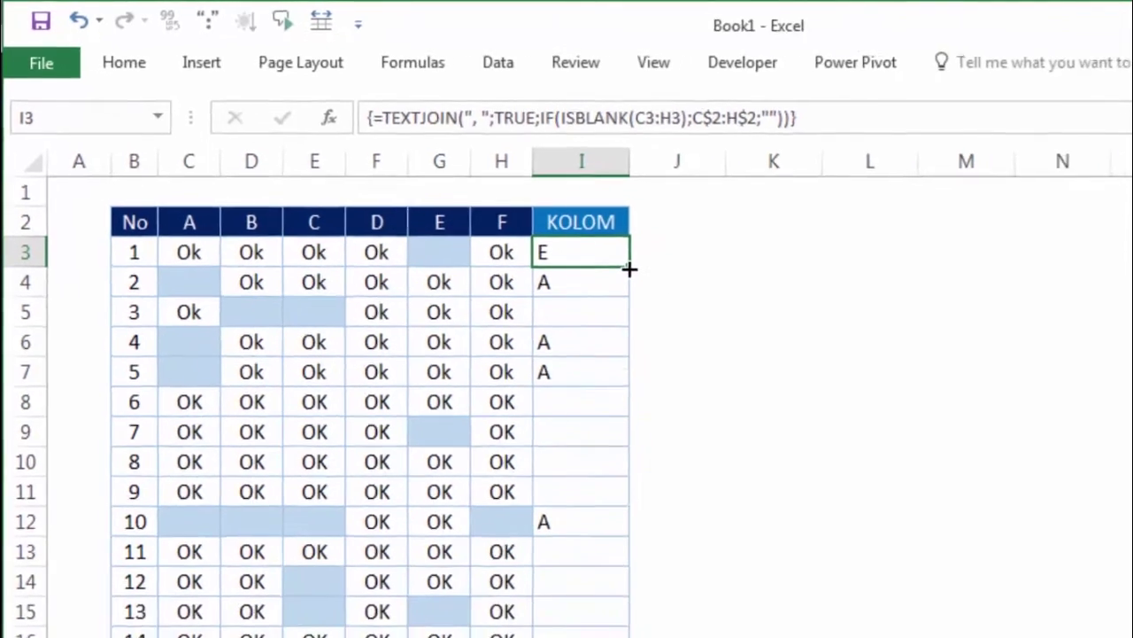
Fill the formula down to I22 and compare results for rows 3–8, like "B, C" in row 5.
left_click_drag(628, 268, 471, 622)
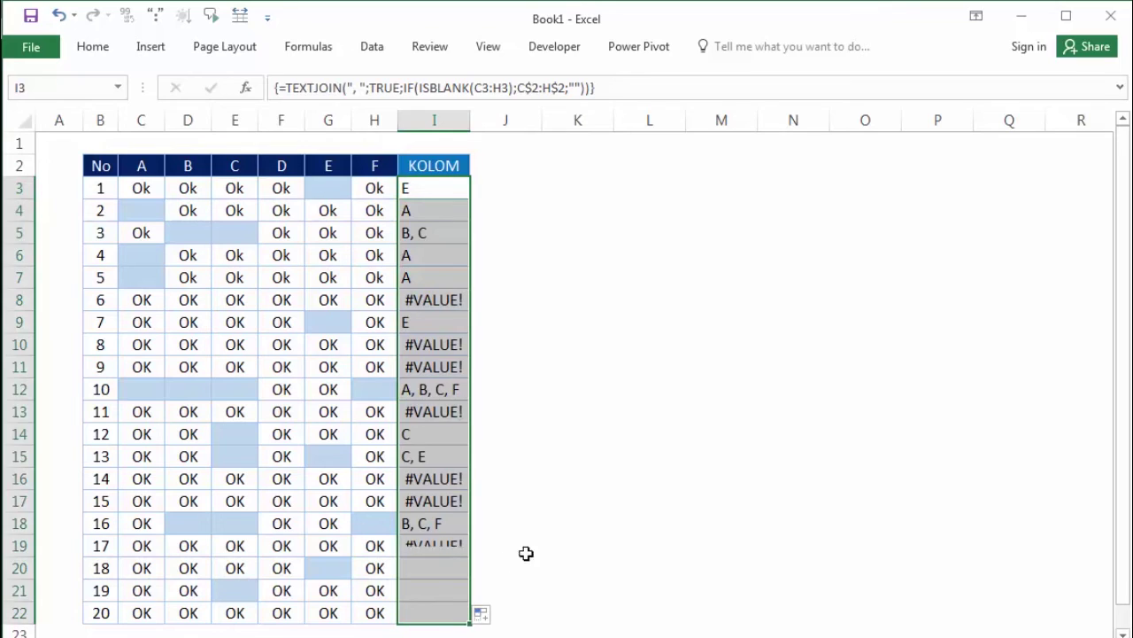
left_click(652, 341)
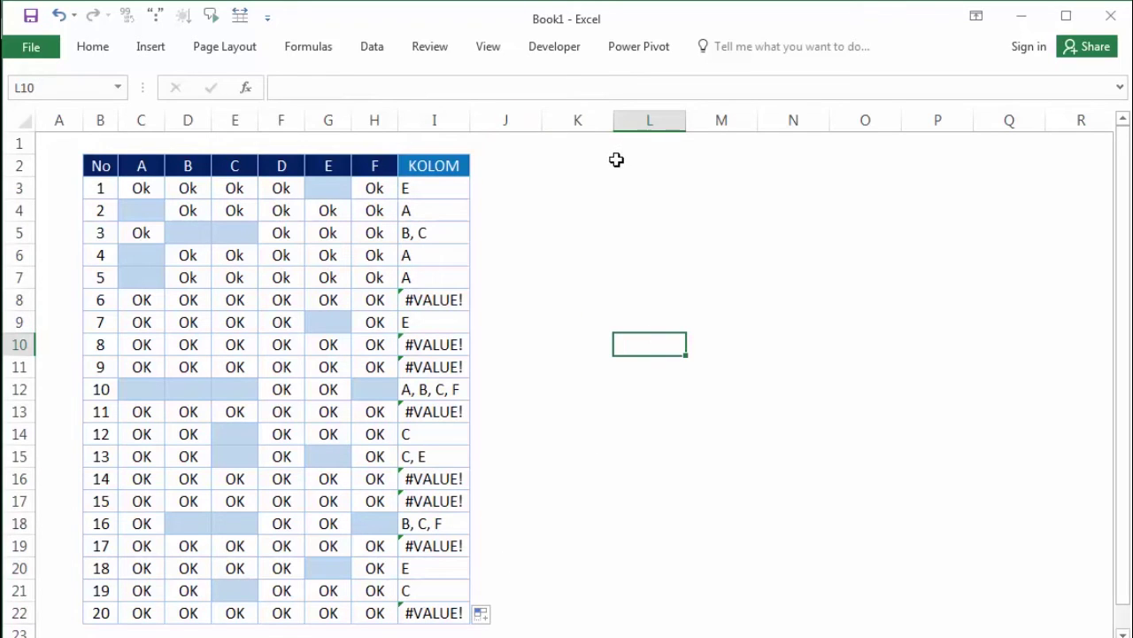
left_click_drag(99, 232, 415, 230)
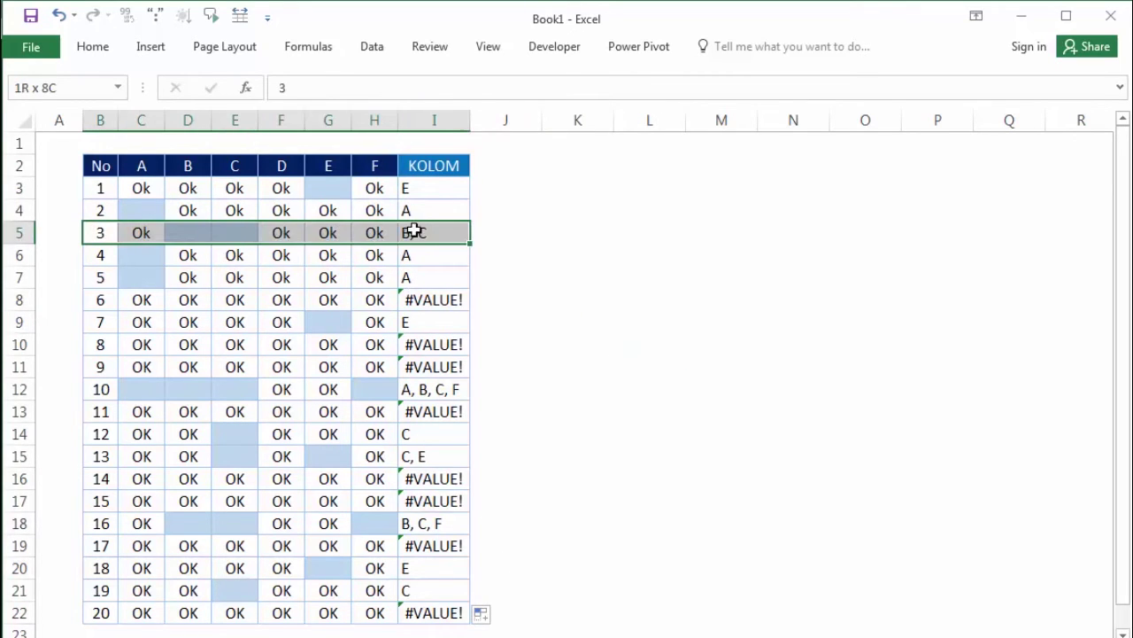
left_click(526, 235)
left_click(410, 236)
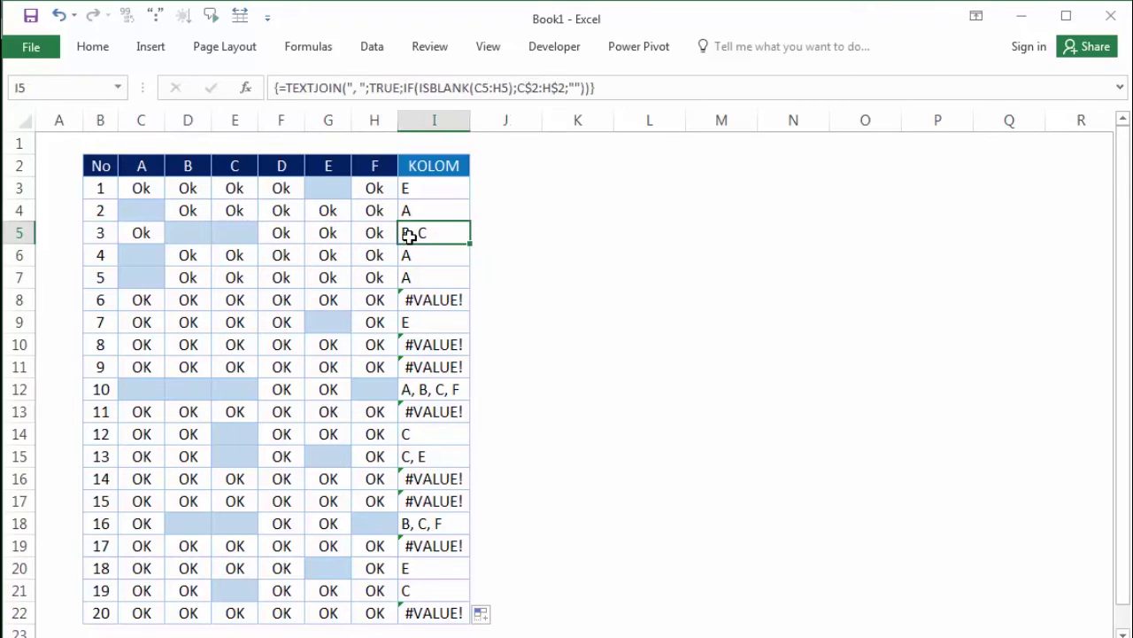
left_click(197, 232)
left_click(221, 233)
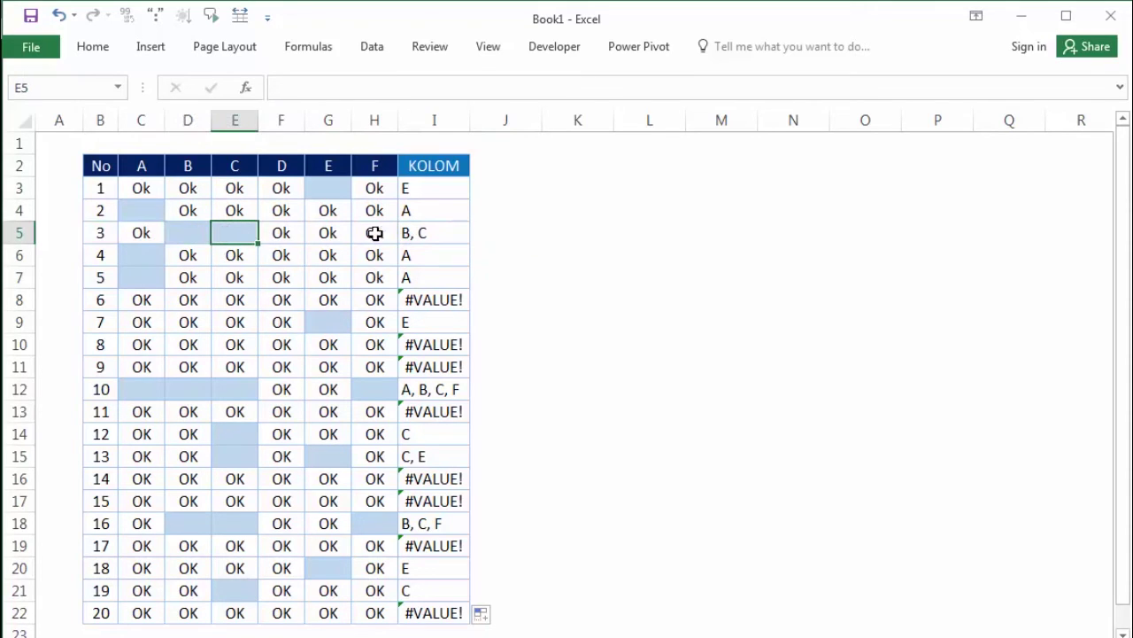
left_click(405, 232)
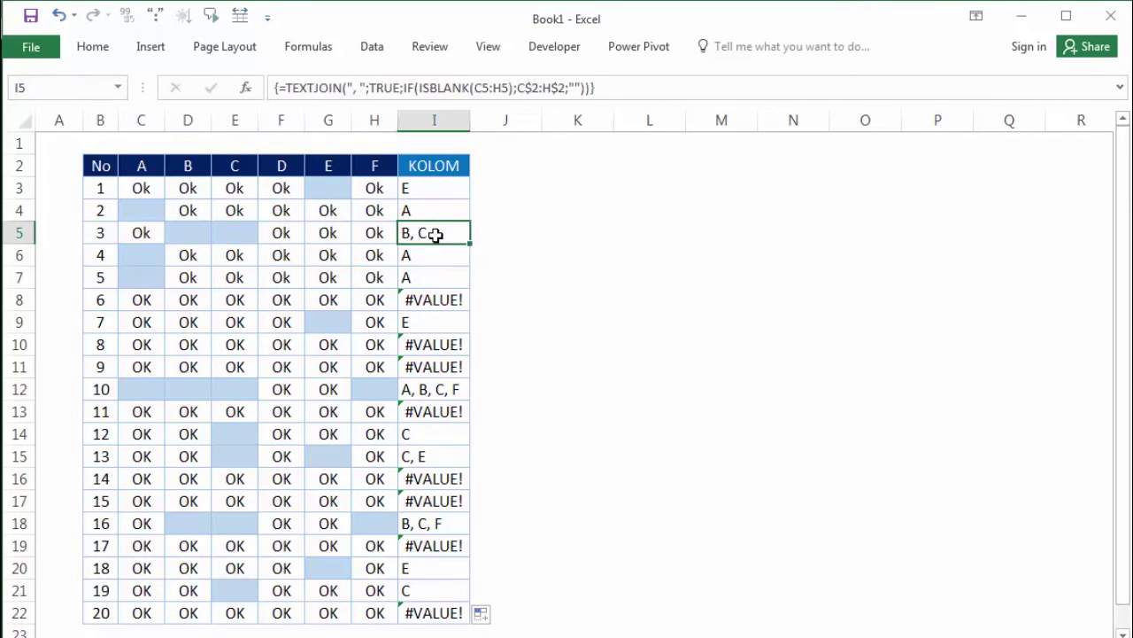
left_click(424, 188)
left_click(420, 205)
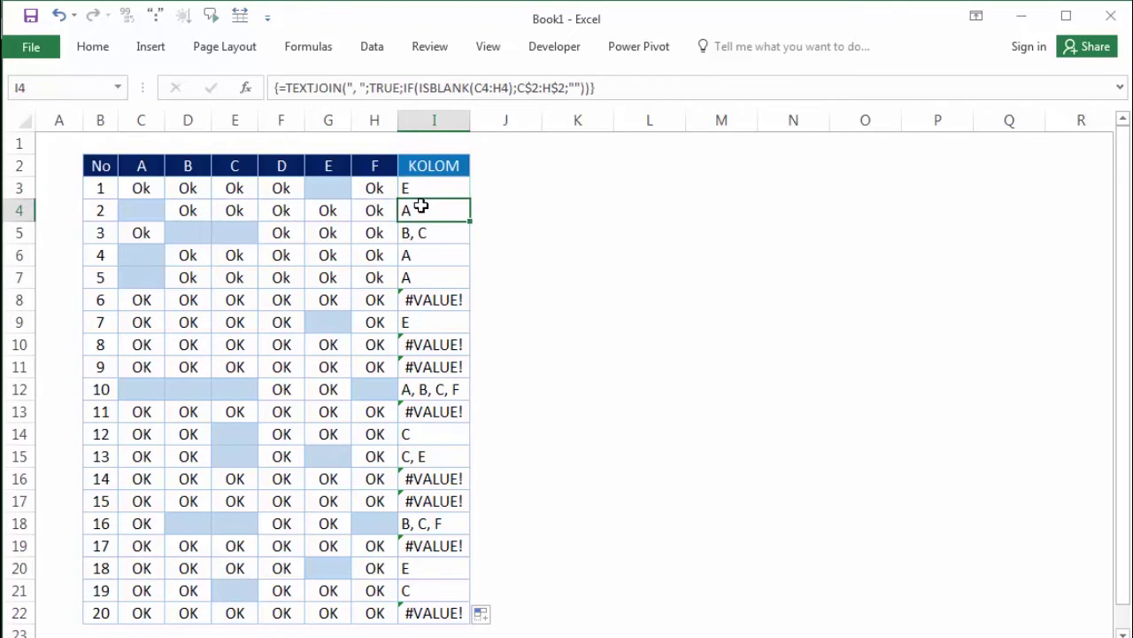
left_click_drag(154, 258, 423, 278)
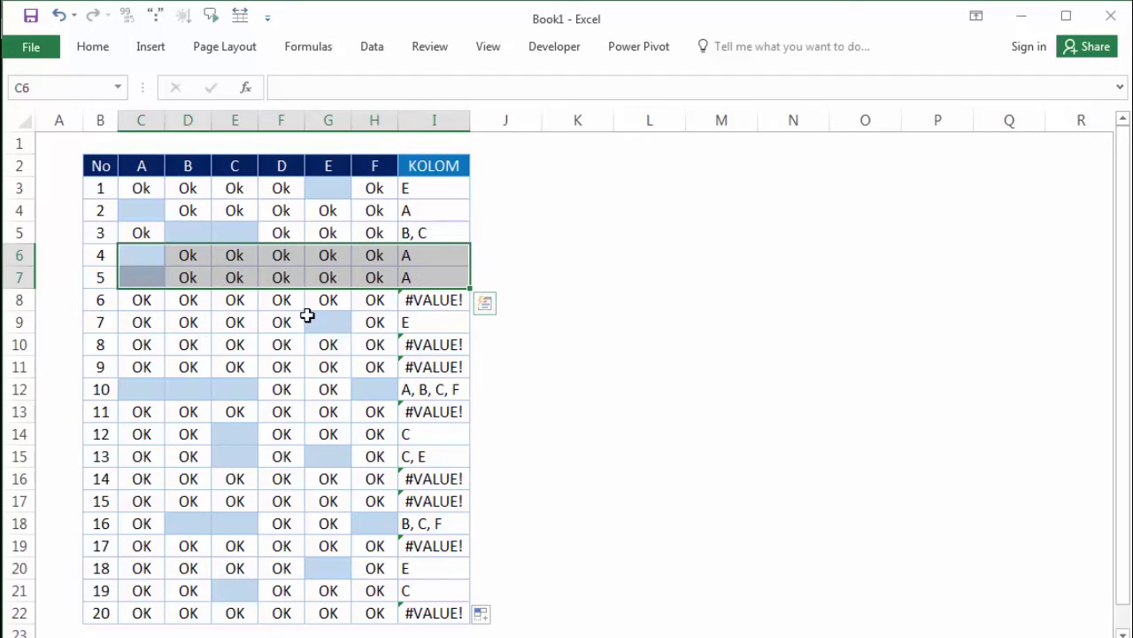
left_click(602, 282)
left_click_drag(134, 301, 394, 299)
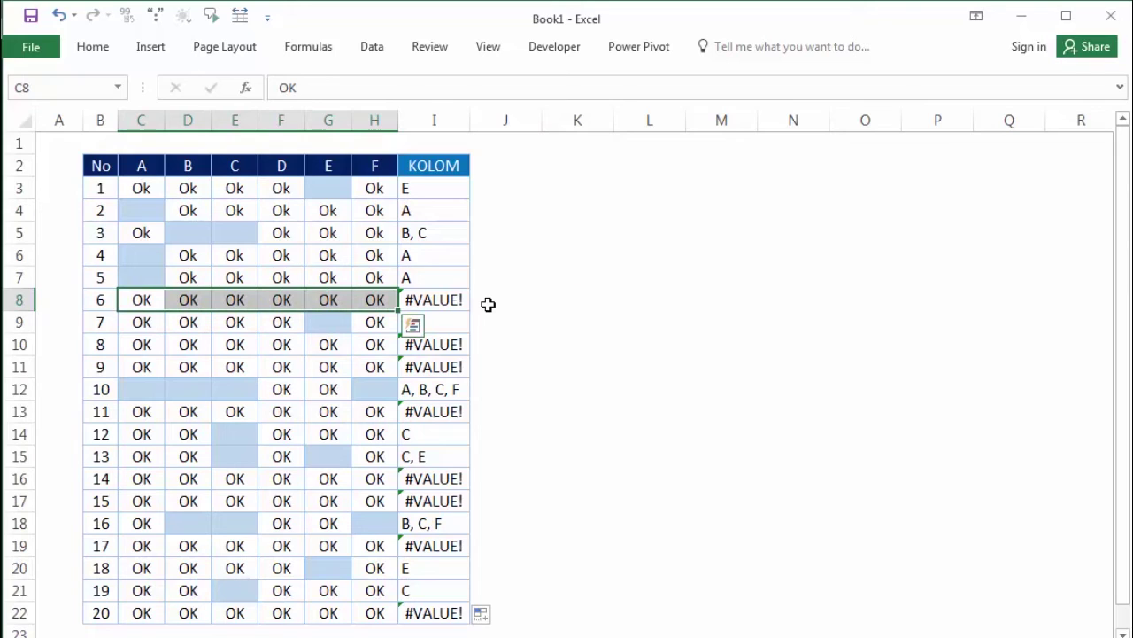
left_click(435, 299)
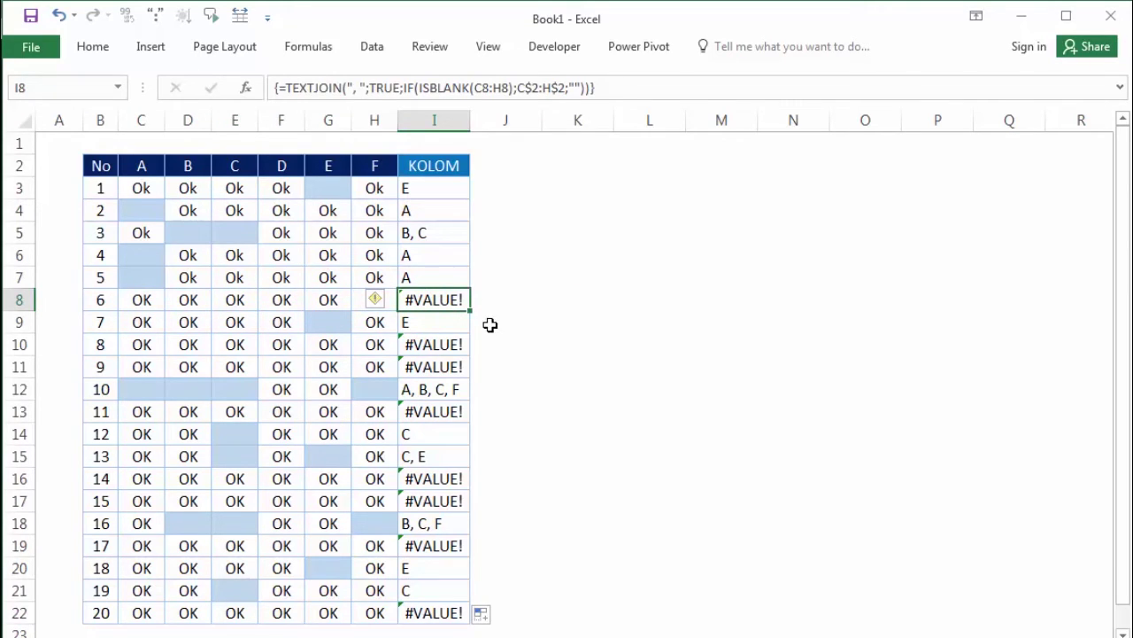
scroll(490, 325, "down", 1)
scroll(487, 326, "down", 1)
left_click(422, 393)
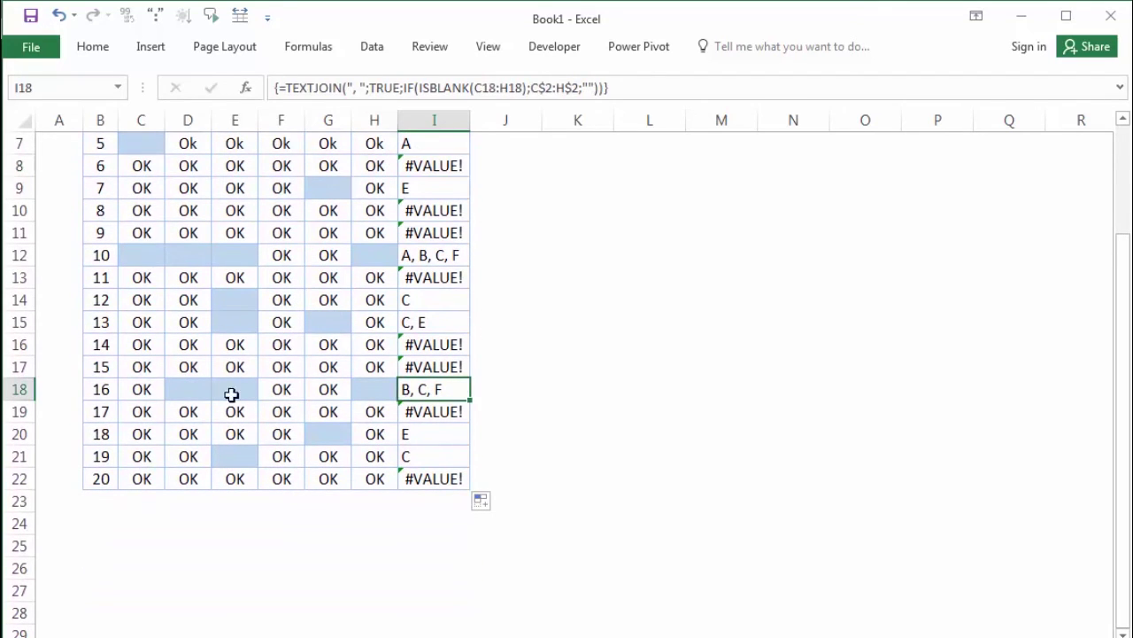
left_click(180, 393)
scroll(182, 392, "up", 1)
scroll(184, 390, "up", 1)
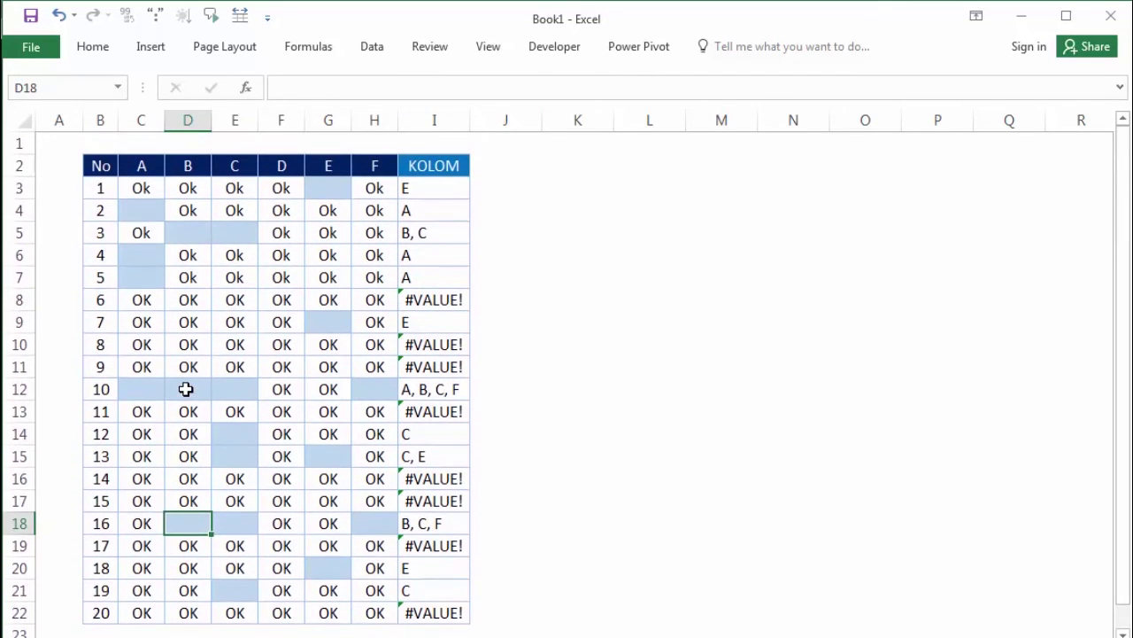
left_click(373, 528)
left_click(608, 391)
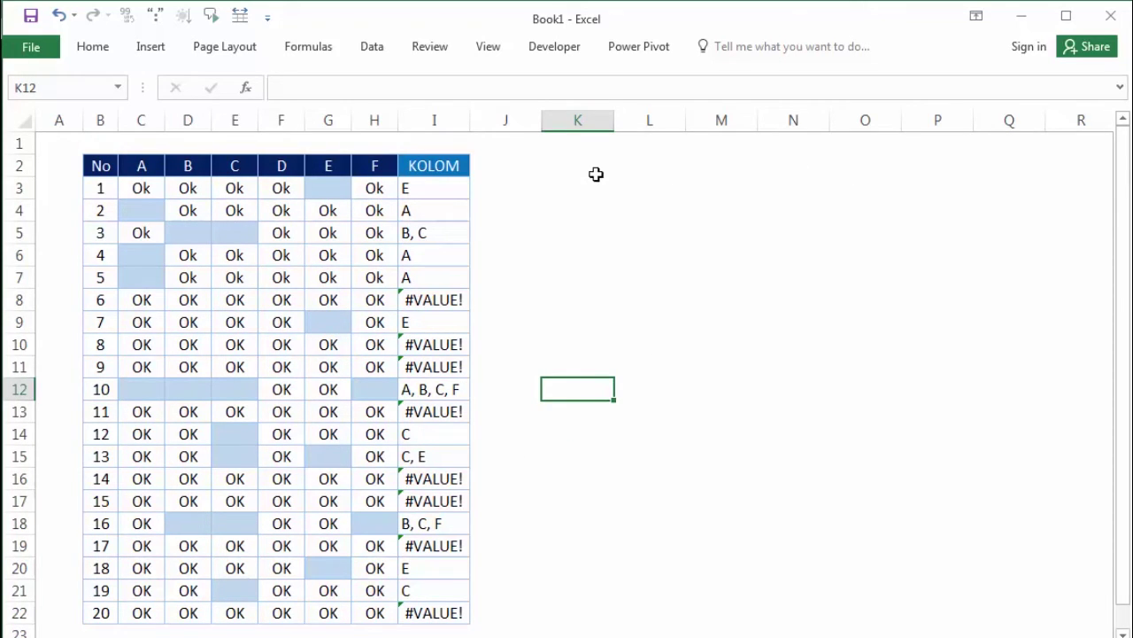
left_click(431, 298)
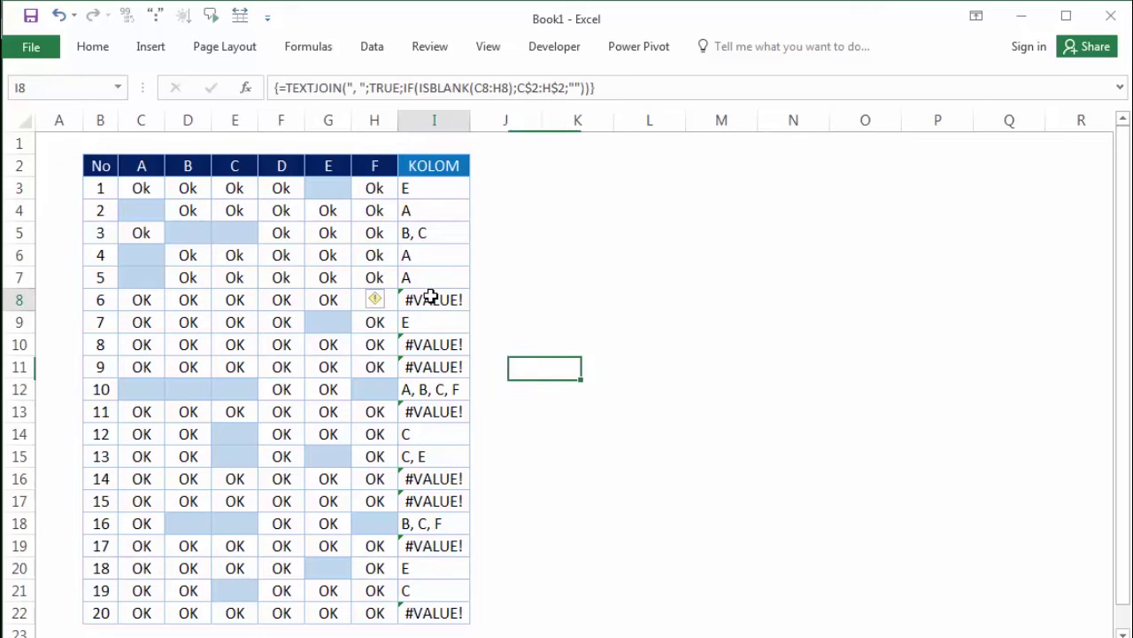
Wrap I3's formula in IFERROR(…;""), commit it as an array, and fill it down KOLOM.
double_click(437, 190)
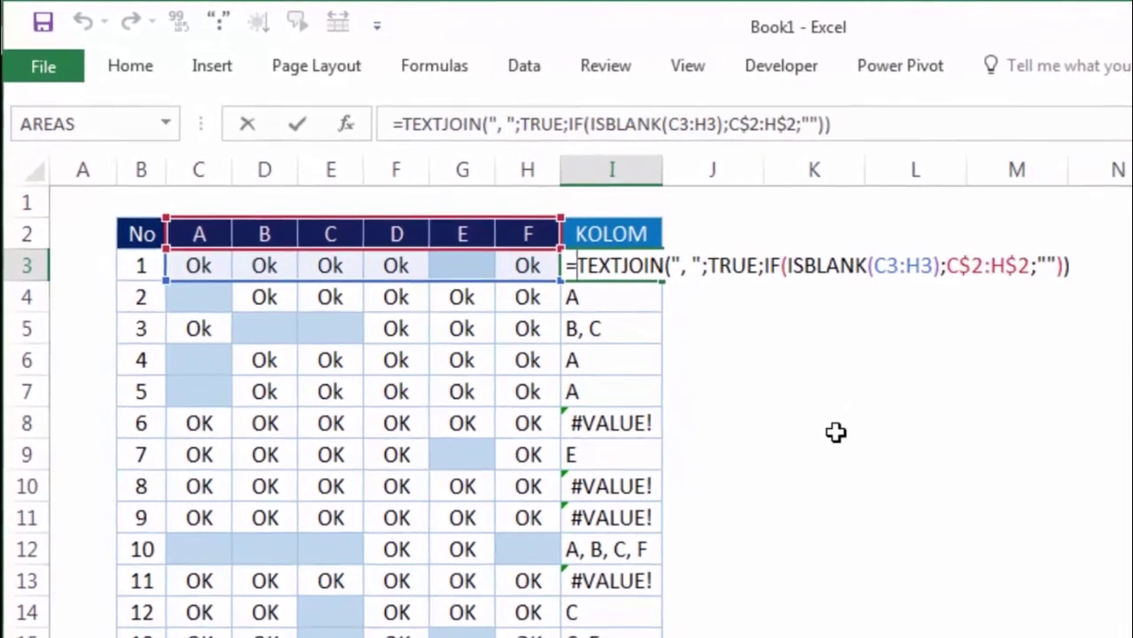
type("IF")
key("Down")
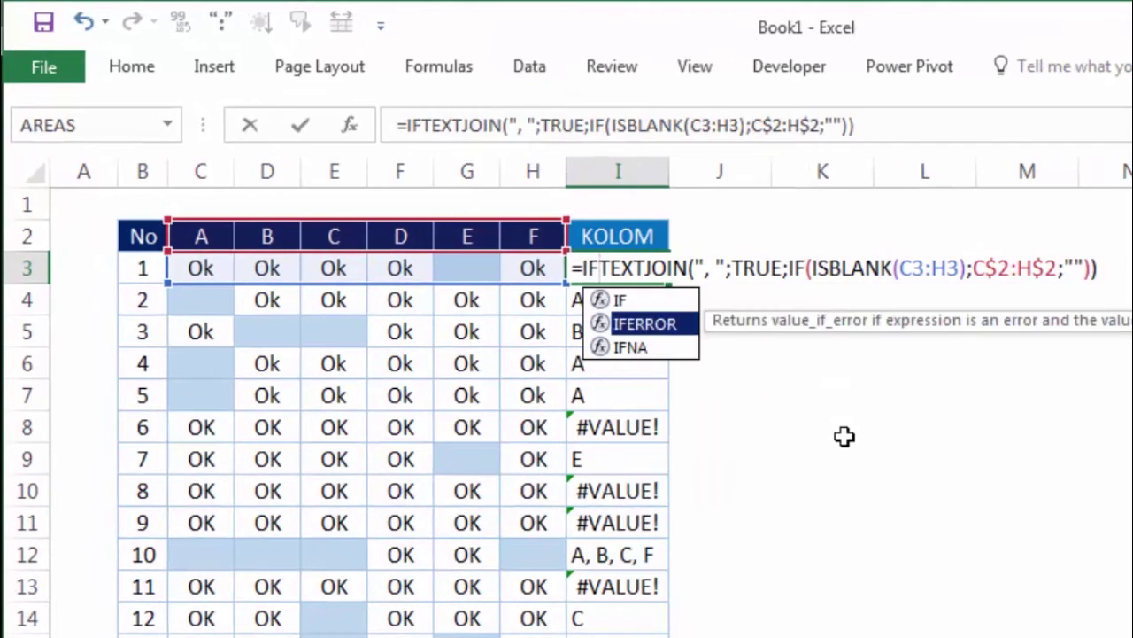
key("Tab")
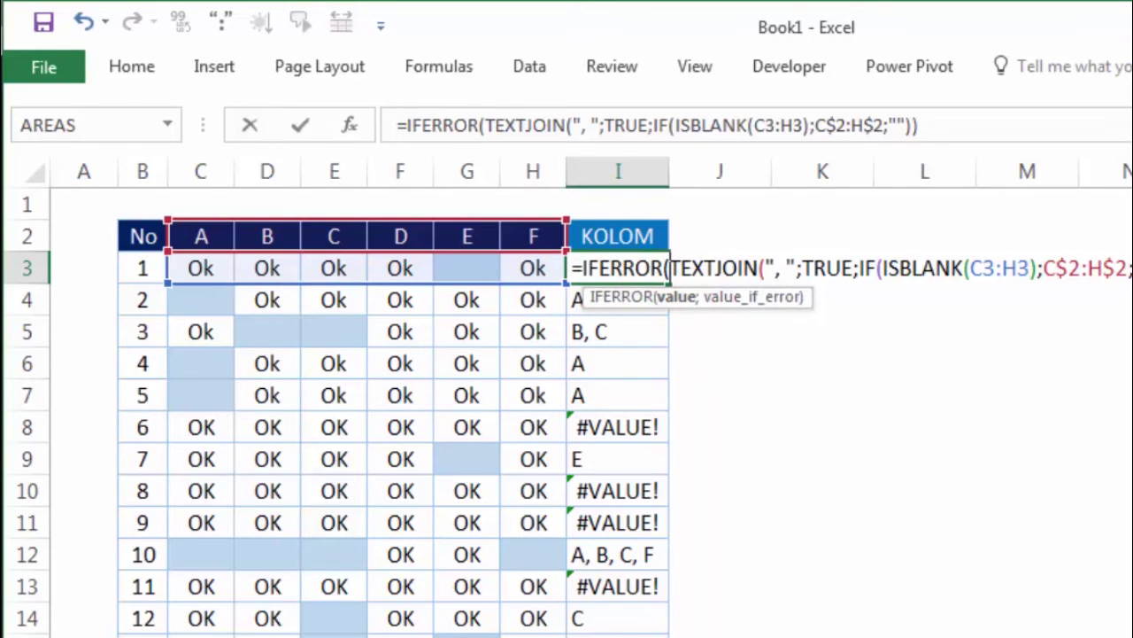
key("End")
type(";")
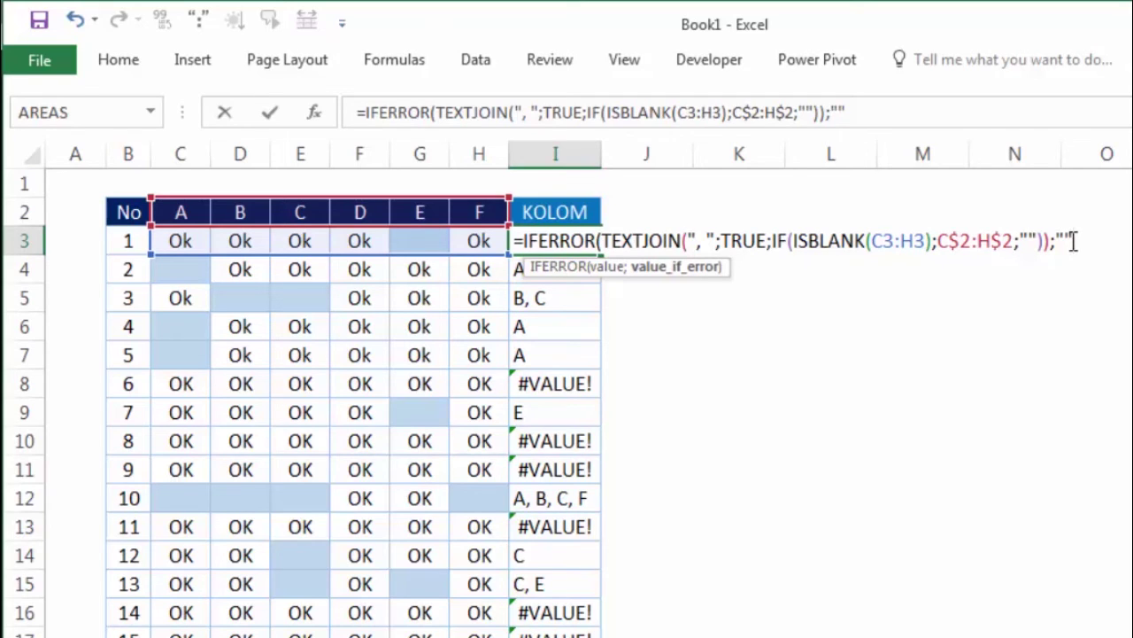
key("Return")
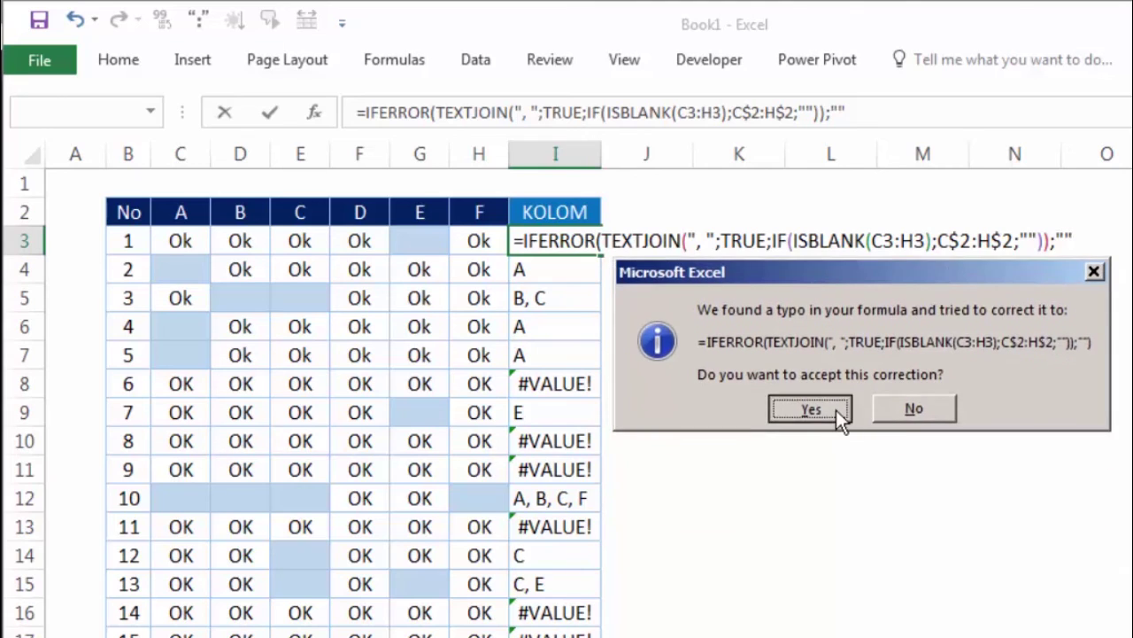
left_click(819, 410)
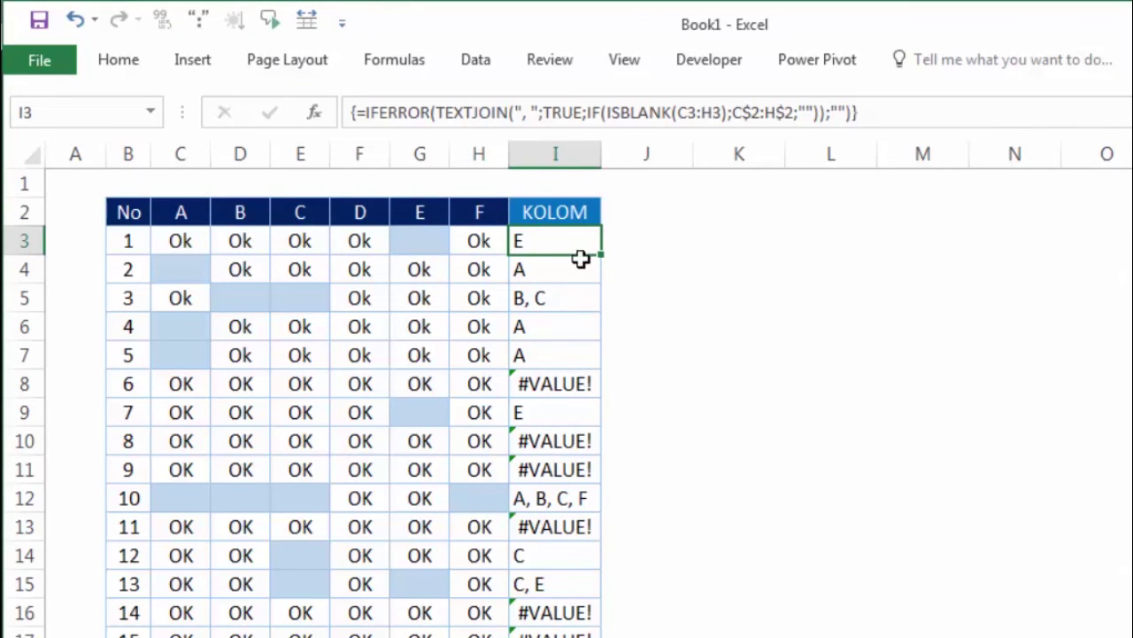
left_click_drag(600, 255, 474, 625)
Finish filling to I22 and inspect rows 10–12, including blank cells C12 through H12.
left_click(632, 399)
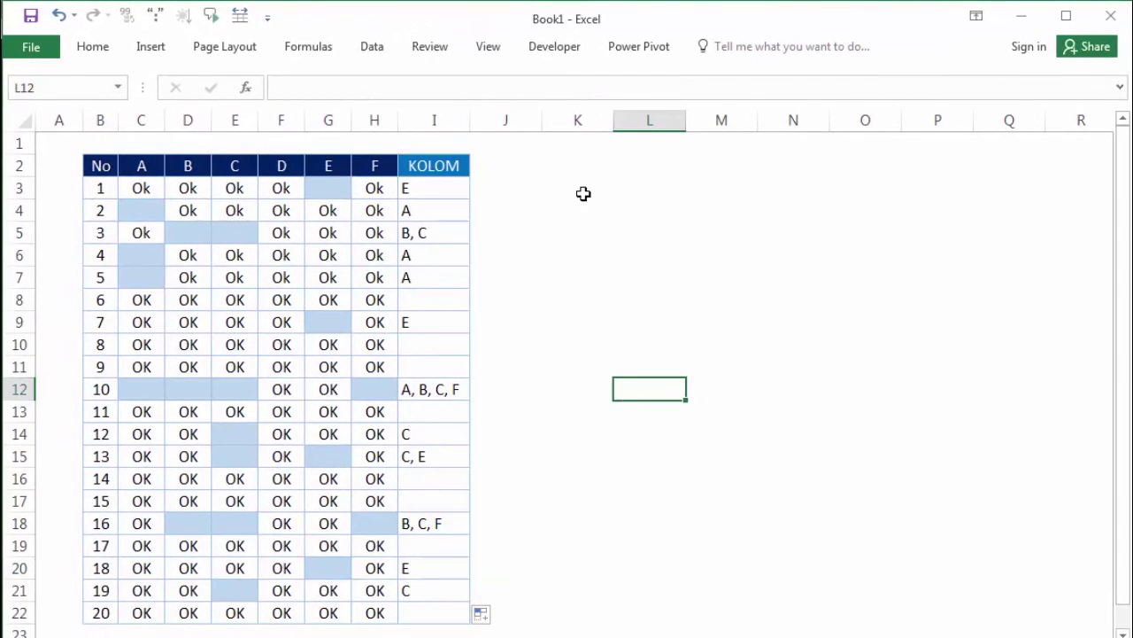
left_click(136, 345)
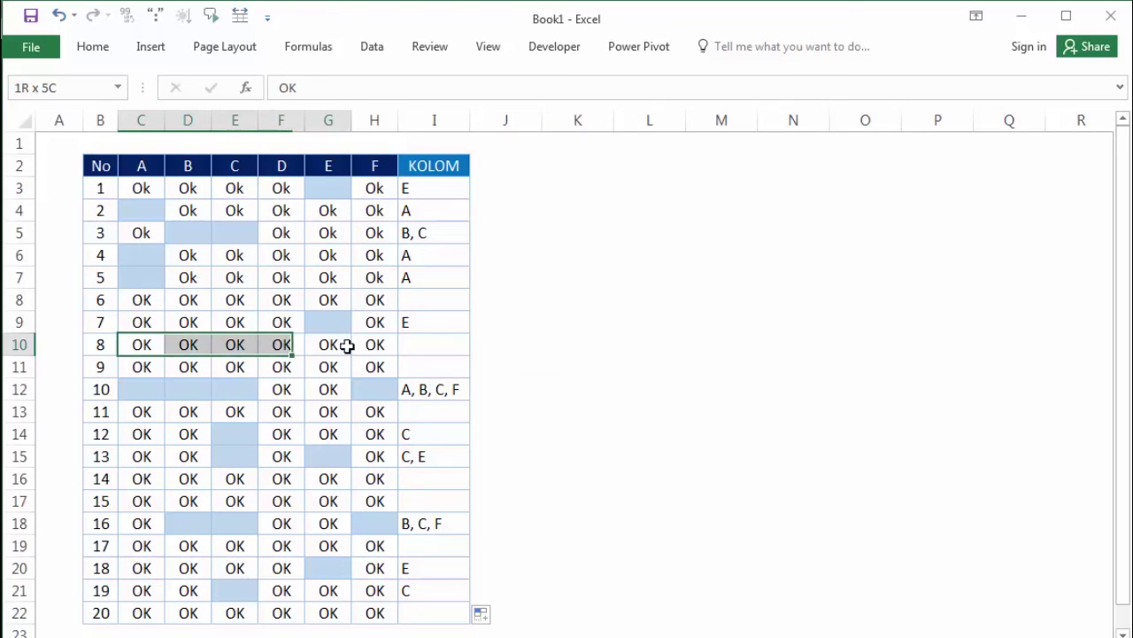
left_click_drag(136, 346, 375, 345)
left_click(438, 344)
left_click_drag(131, 380, 381, 370)
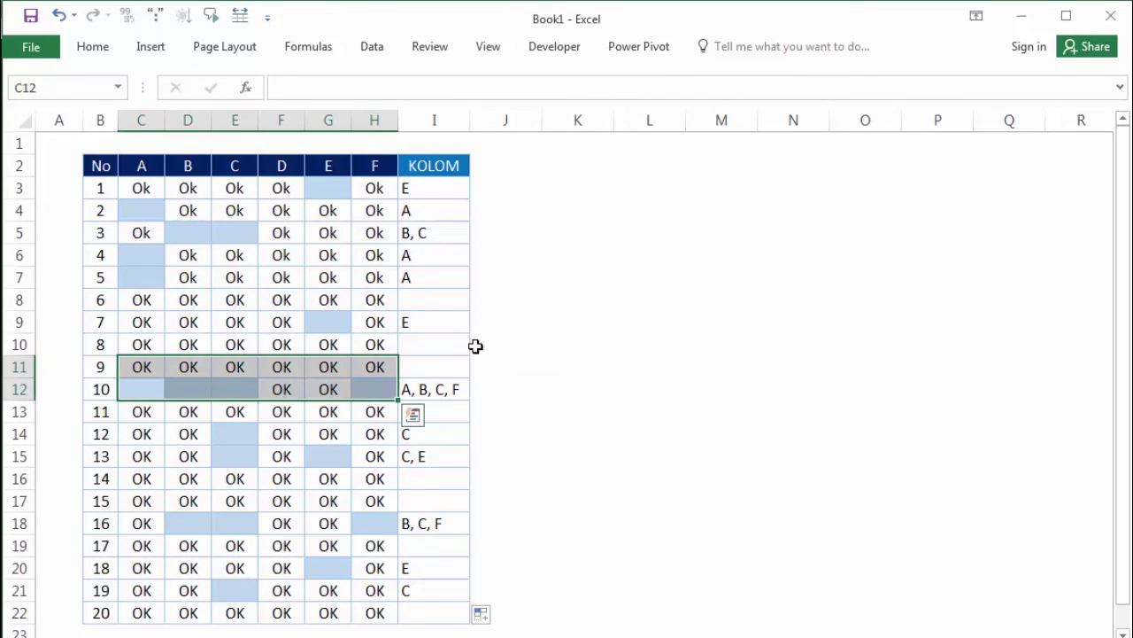
left_click(472, 347)
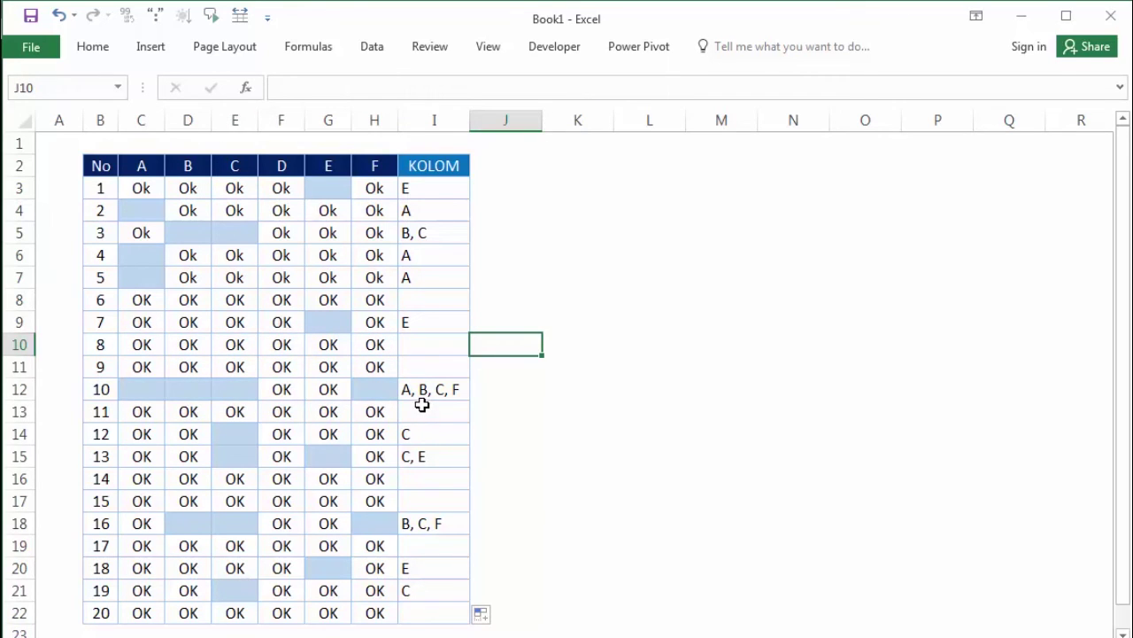
left_click(147, 388)
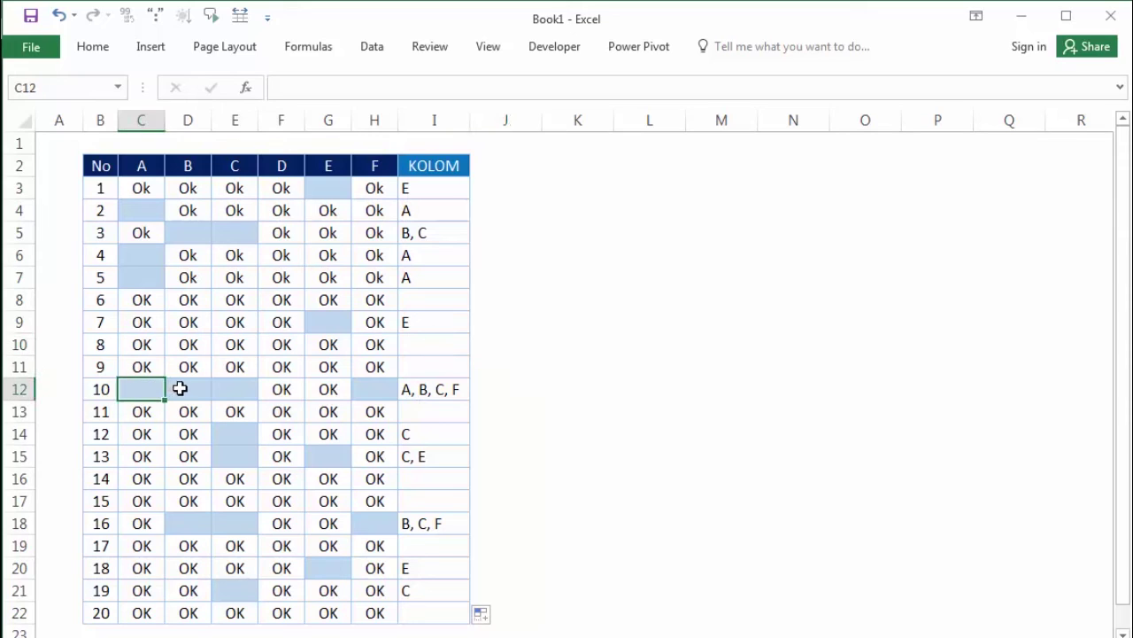
left_click(190, 388)
left_click(149, 388)
left_click(185, 388)
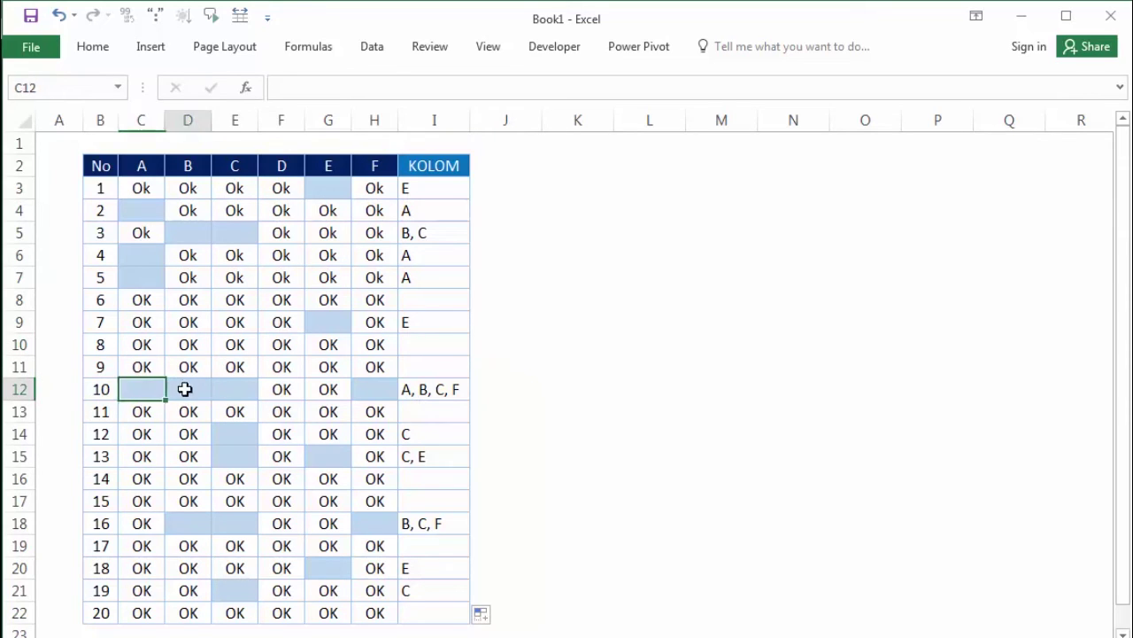
left_click(237, 388)
left_click(368, 386)
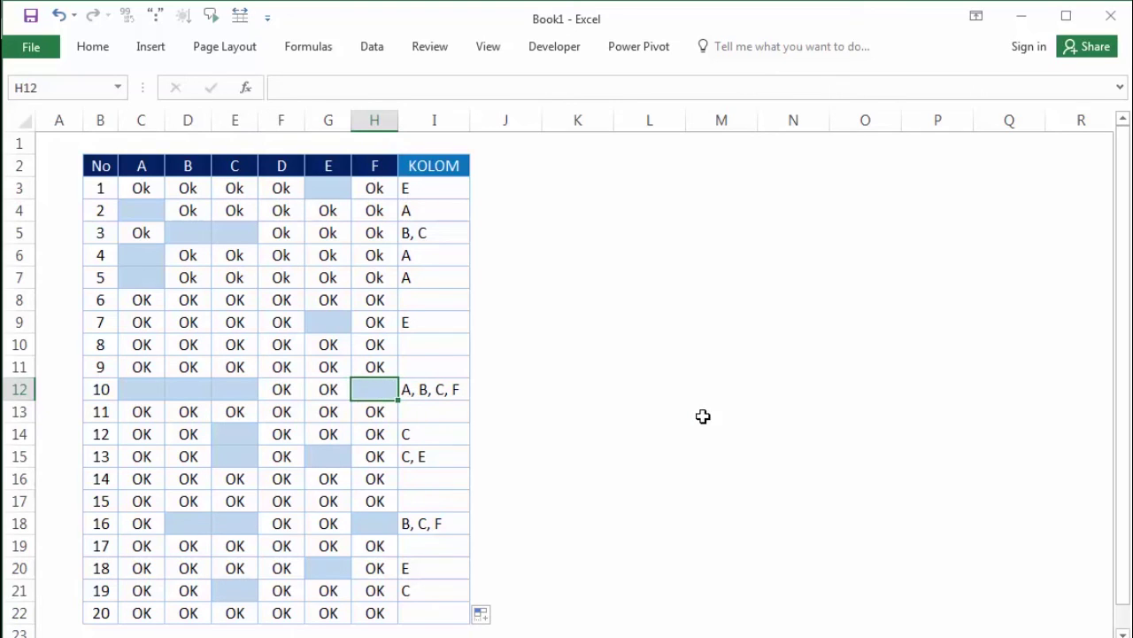
Restore OK in H12, clear E9 and F9, and check I12 and I9 update.
key("ctrl+z")
left_click(449, 385)
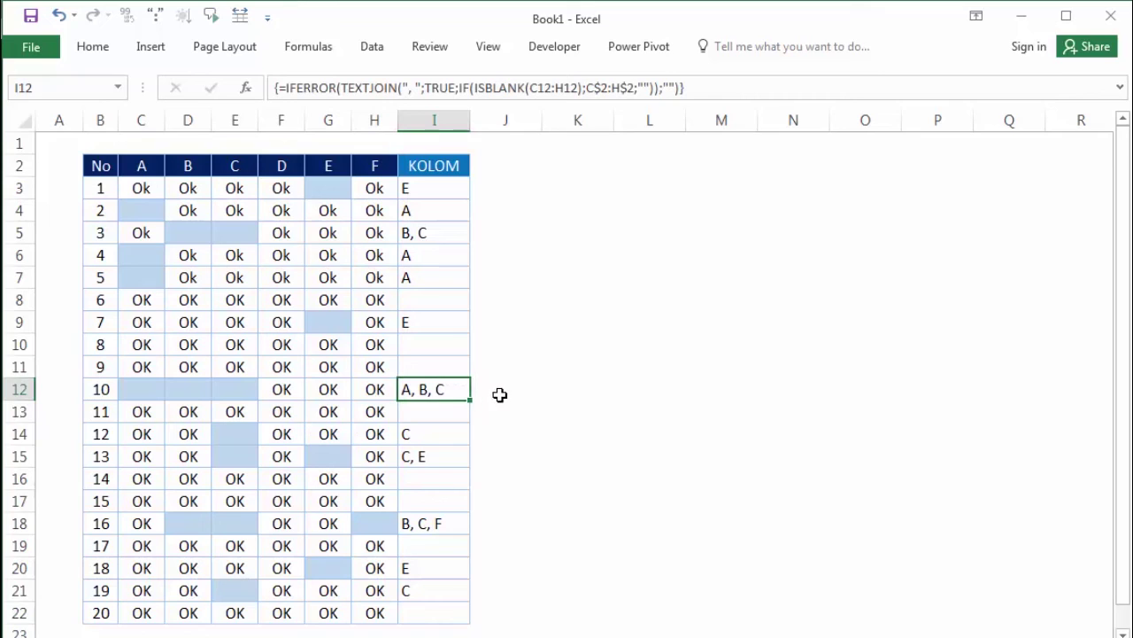
left_click(237, 319)
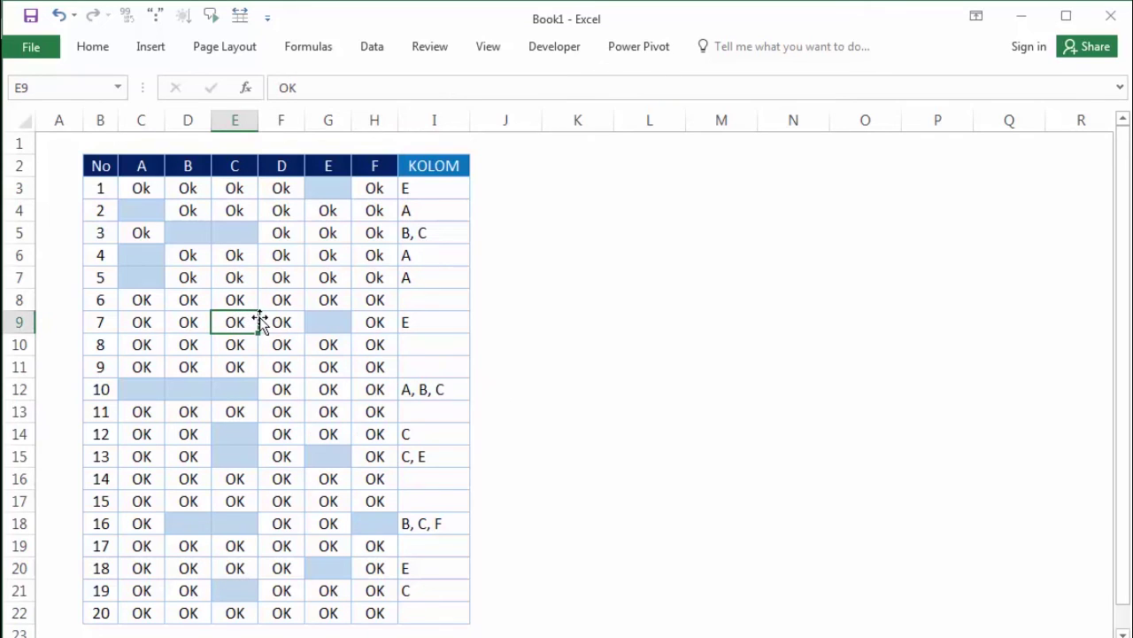
key("Delete")
left_click(283, 323)
key("Delete")
left_click(434, 324)
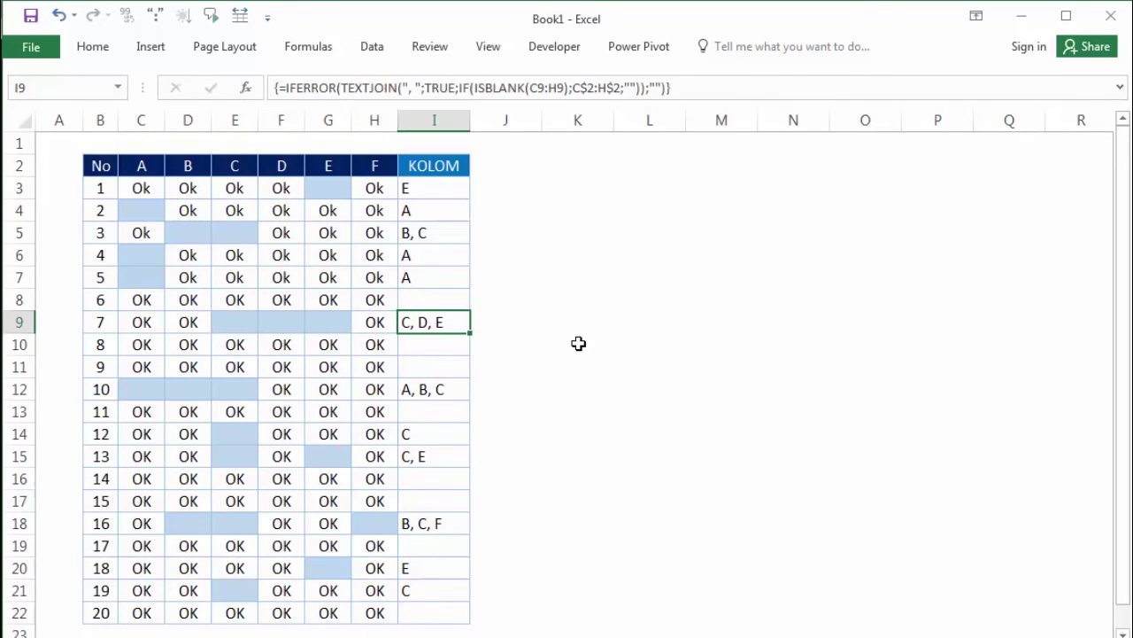
left_click(578, 343)
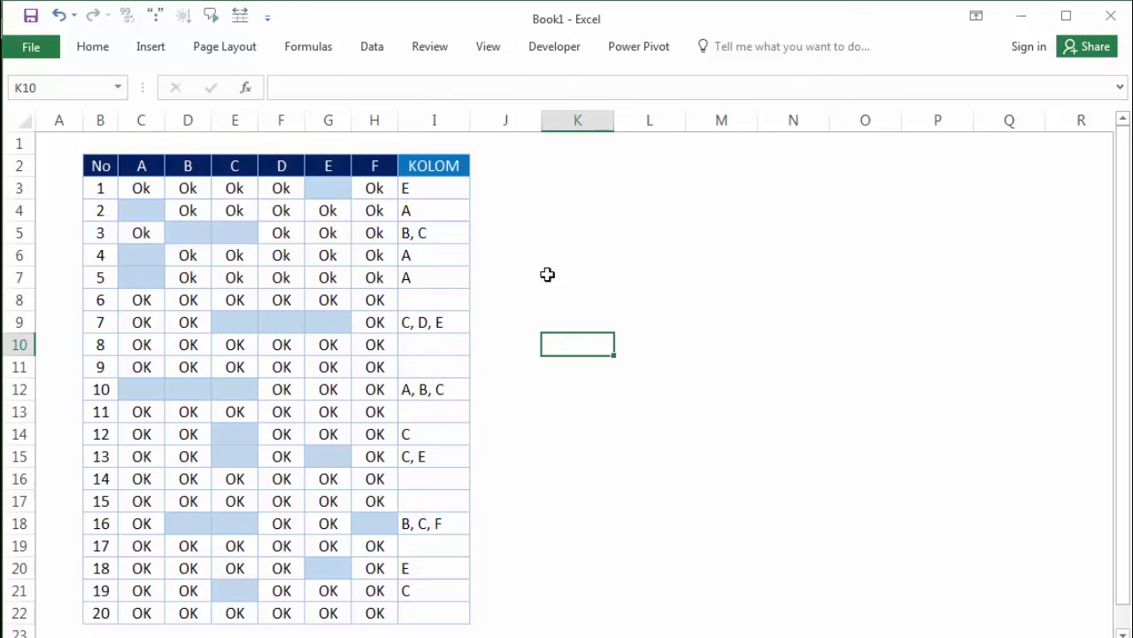
left_click(602, 252)
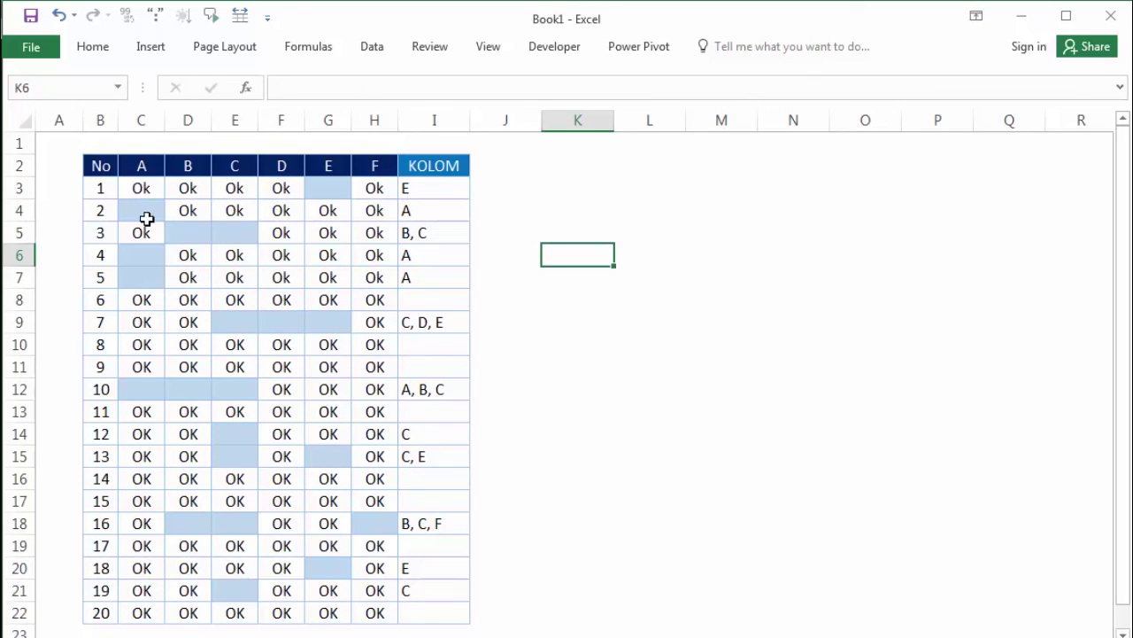
Empty C5, then refill it with ok and finally OK so row 5 reads B, C.
left_click(148, 217)
left_click(201, 231)
left_click(146, 233)
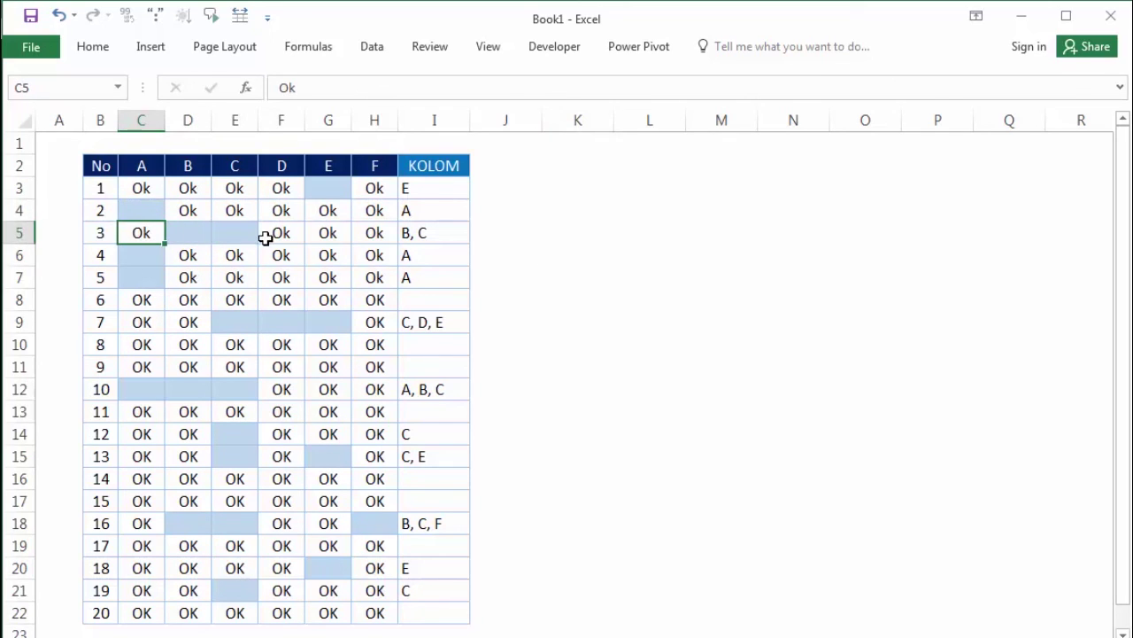
key("Delete")
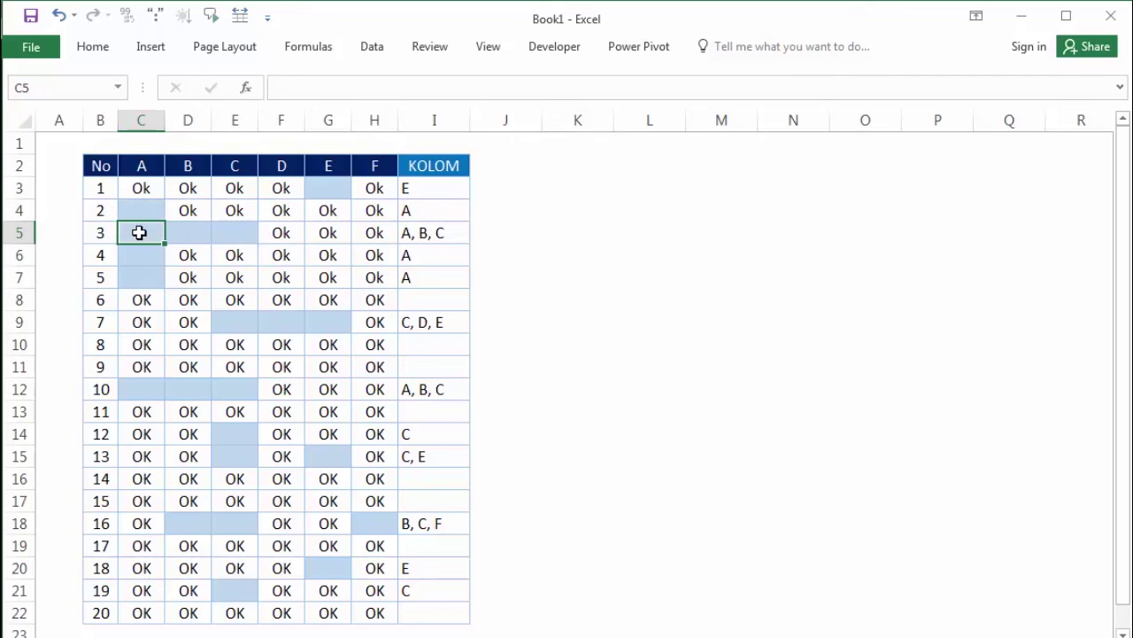
type("ok")
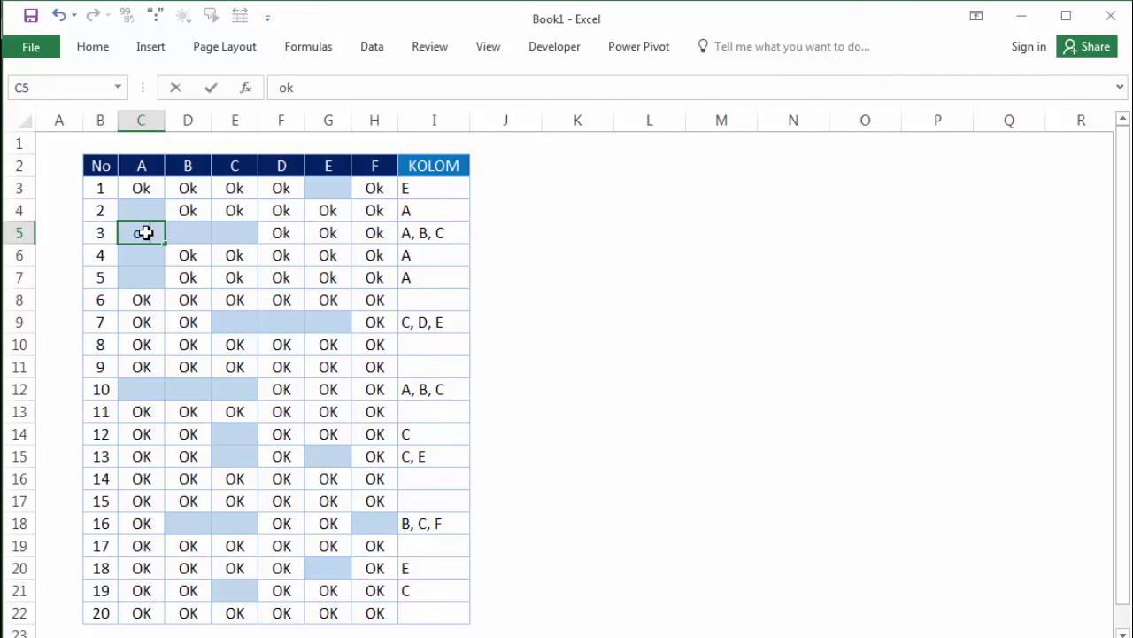
key("Return")
left_click(146, 232)
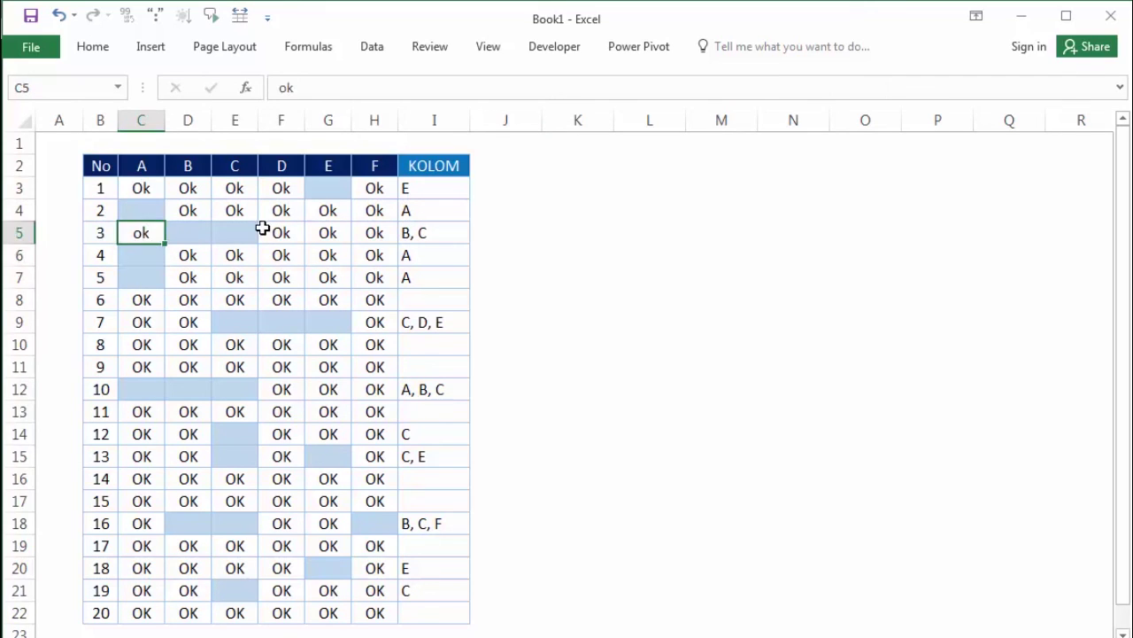
type("OK")
key("Return")
left_click(523, 234)
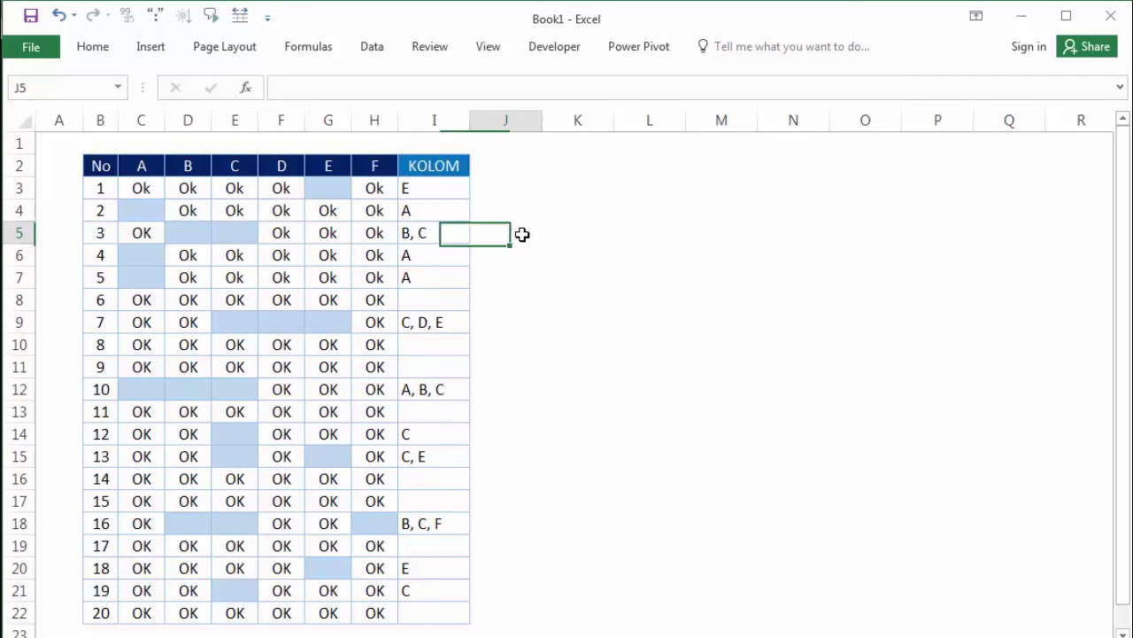
mouse_move(140, 186)
left_mouse_down()
mouse_move(326, 574)
mouse_move(372, 613)
left_mouse_up()
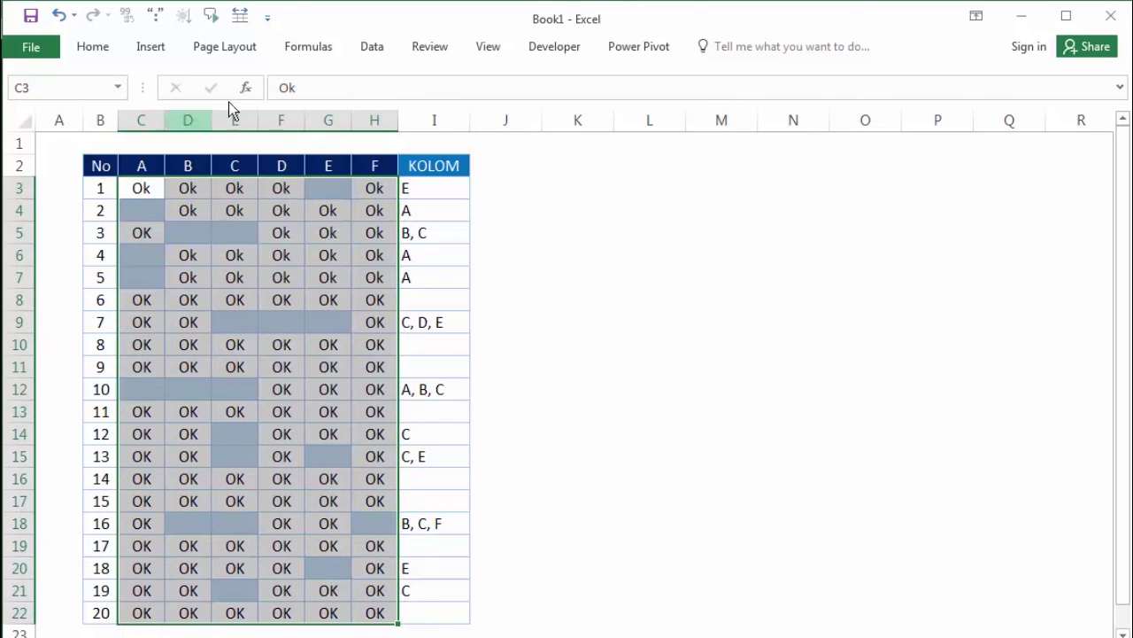
left_click(99, 47)
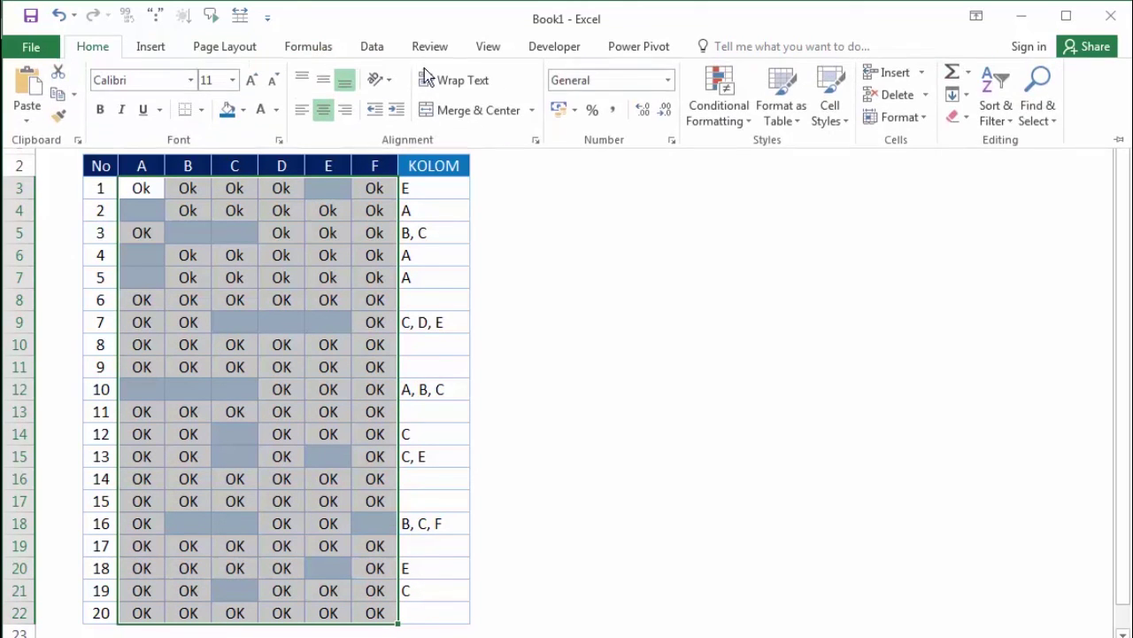
left_click(721, 118)
left_click(811, 405)
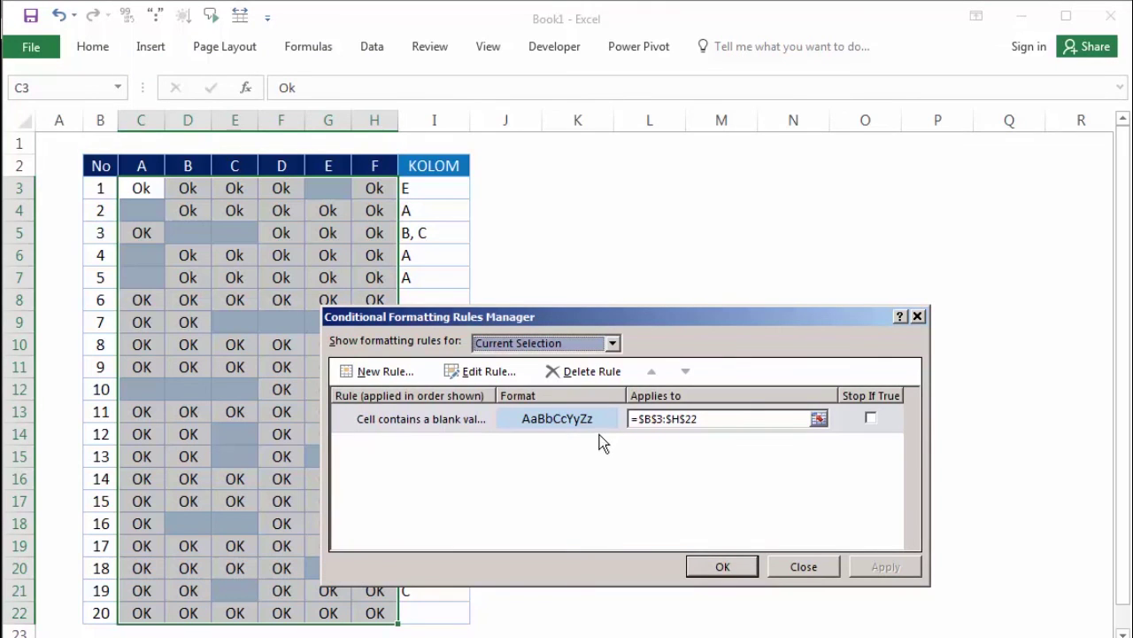
left_click_drag(643, 320, 767, 188)
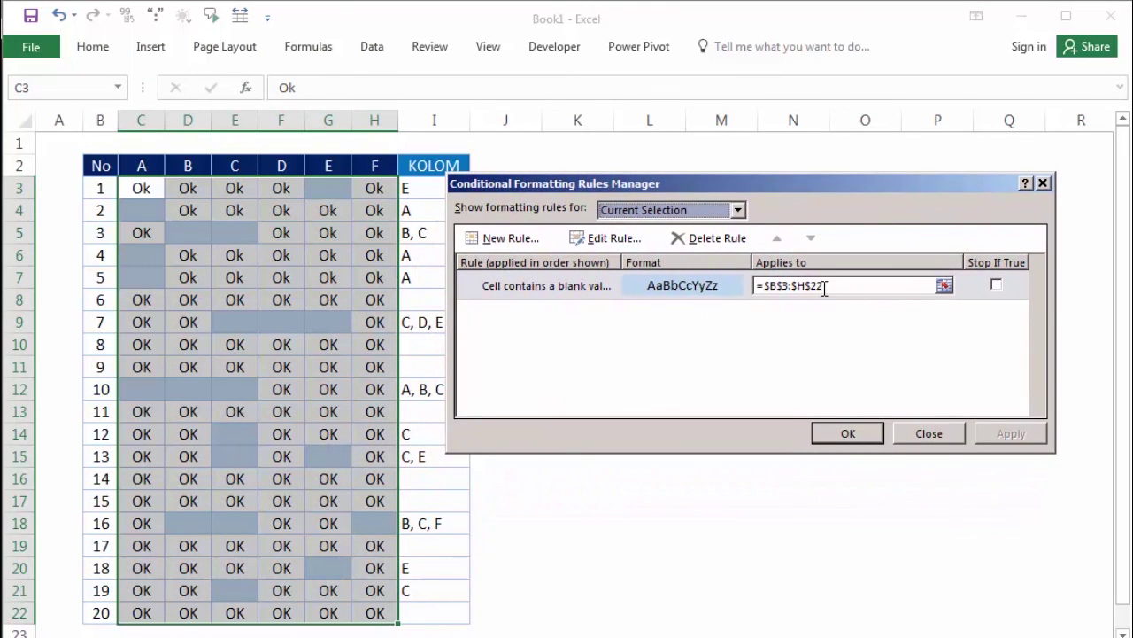
left_click(605, 239)
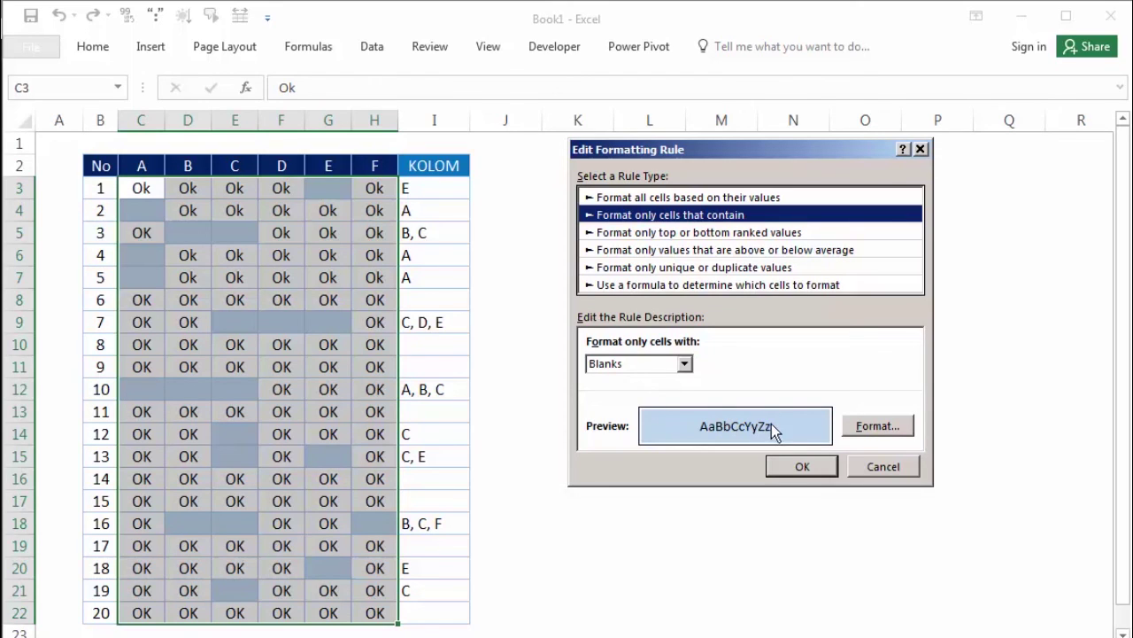
left_click(878, 426)
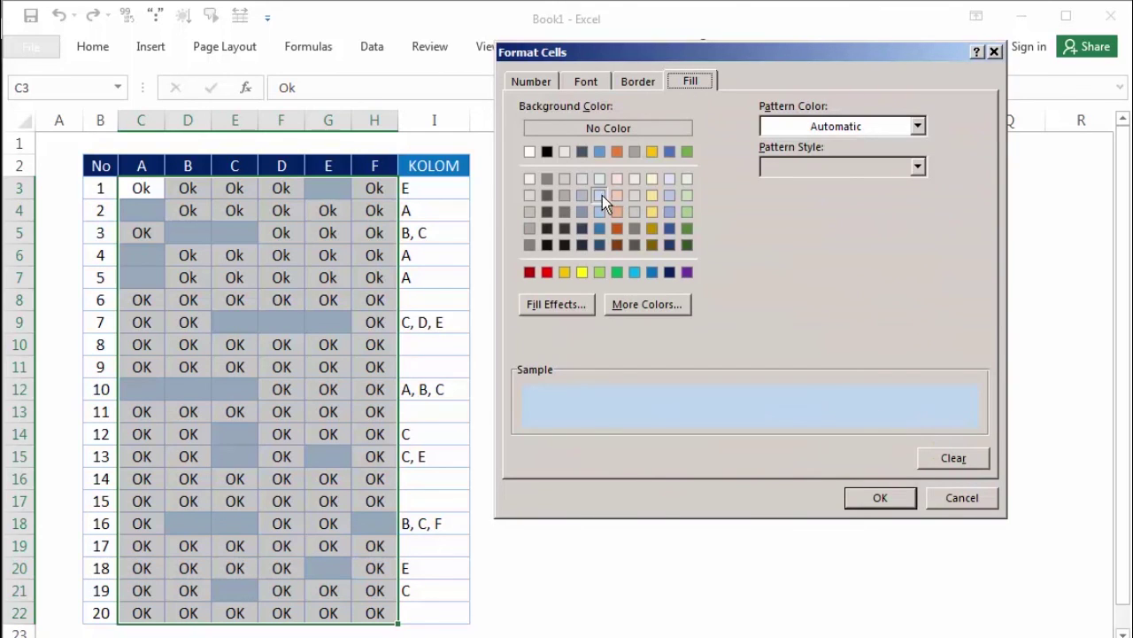
left_click(893, 499)
left_click(824, 461)
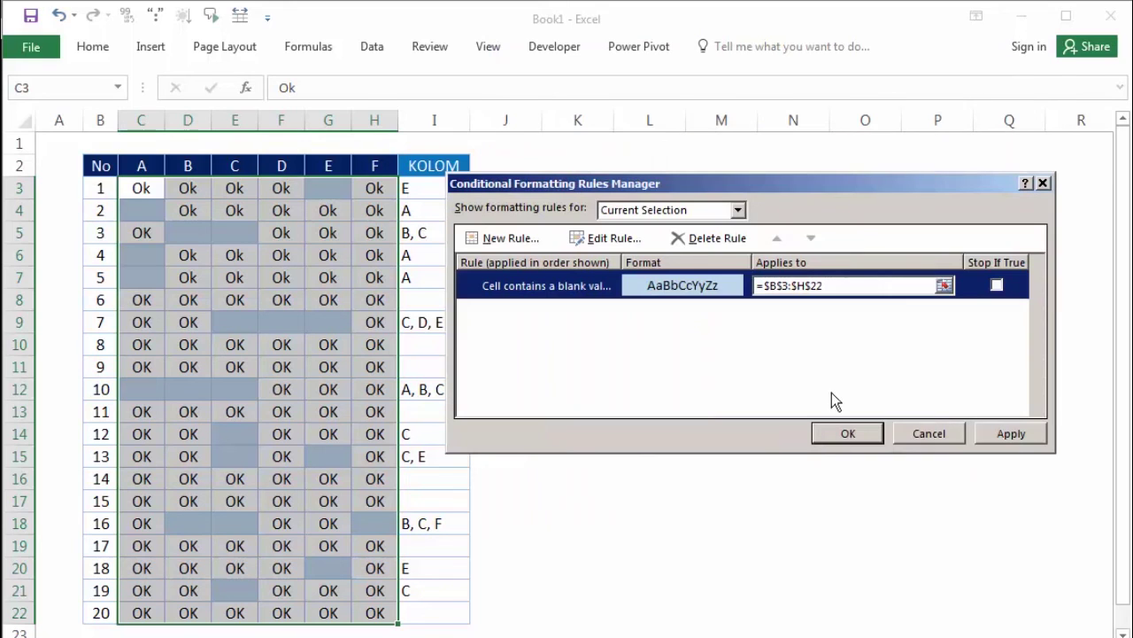
left_click(1010, 430)
left_click(864, 432)
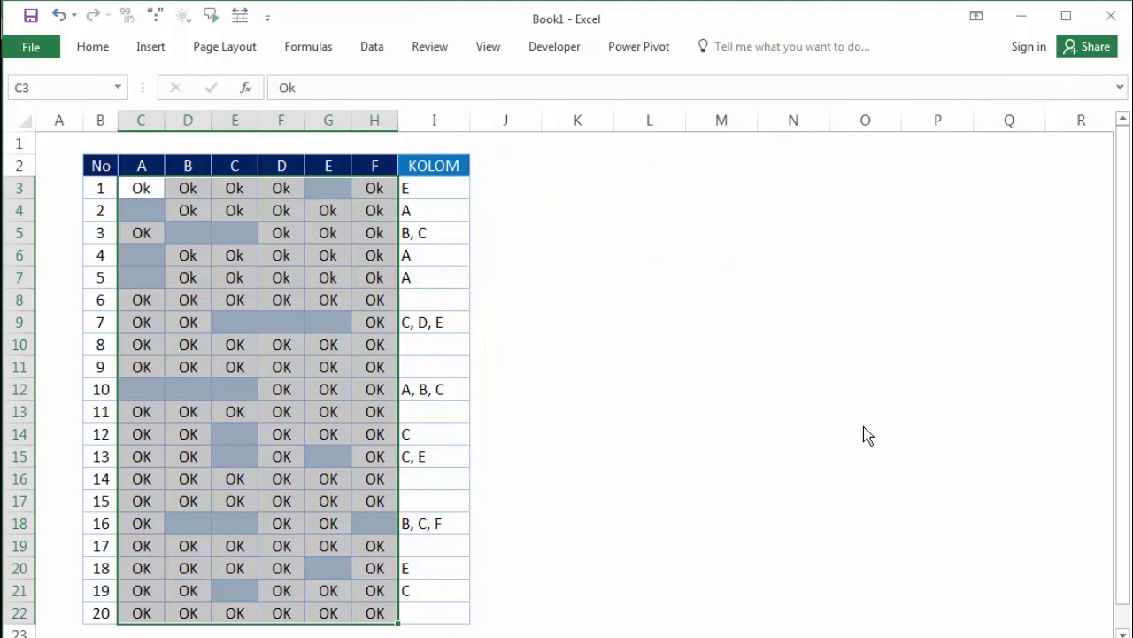
left_click(670, 377)
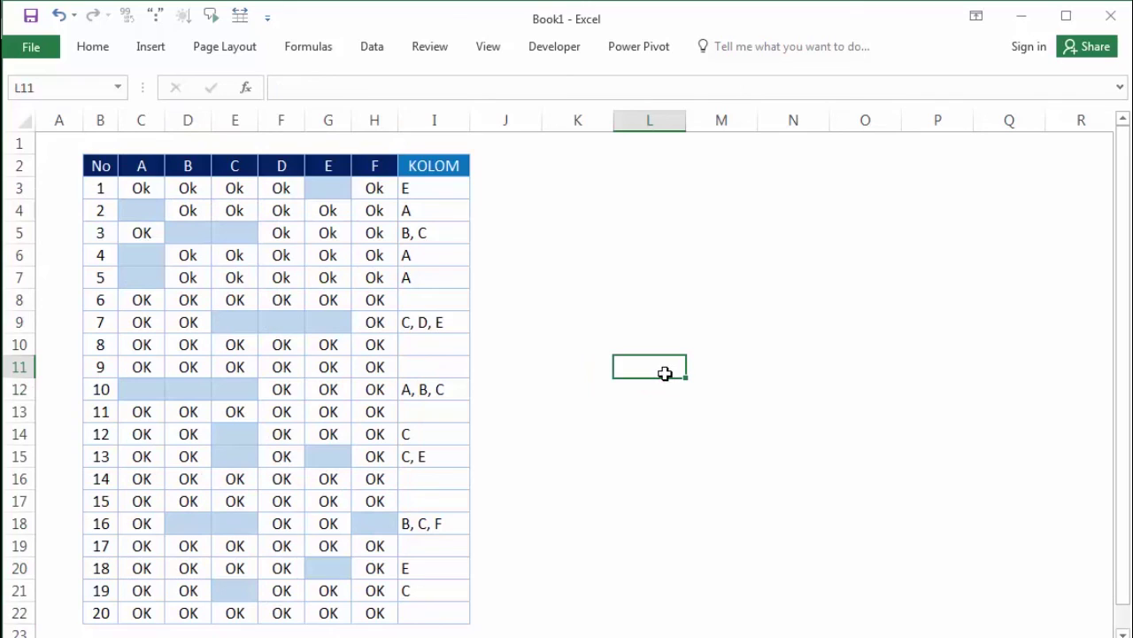